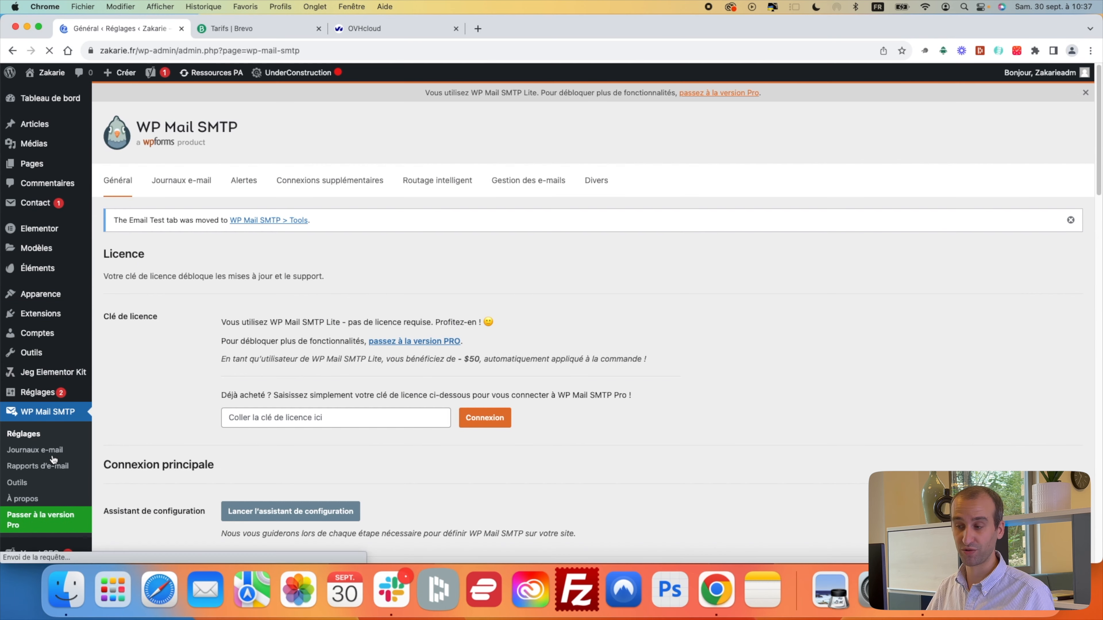
# - Review WP Mail SMTP's main connection settings, including the sender email, sender name and selected sending service
pyautogui.scroll(-5, 452, 268)
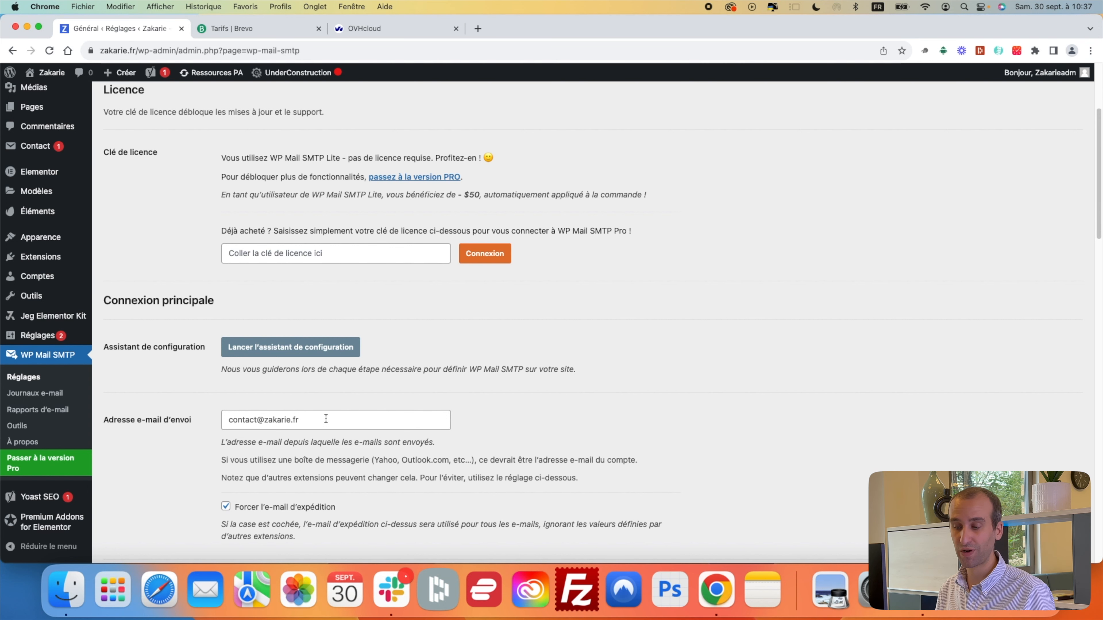
pyautogui.click(261, 420)
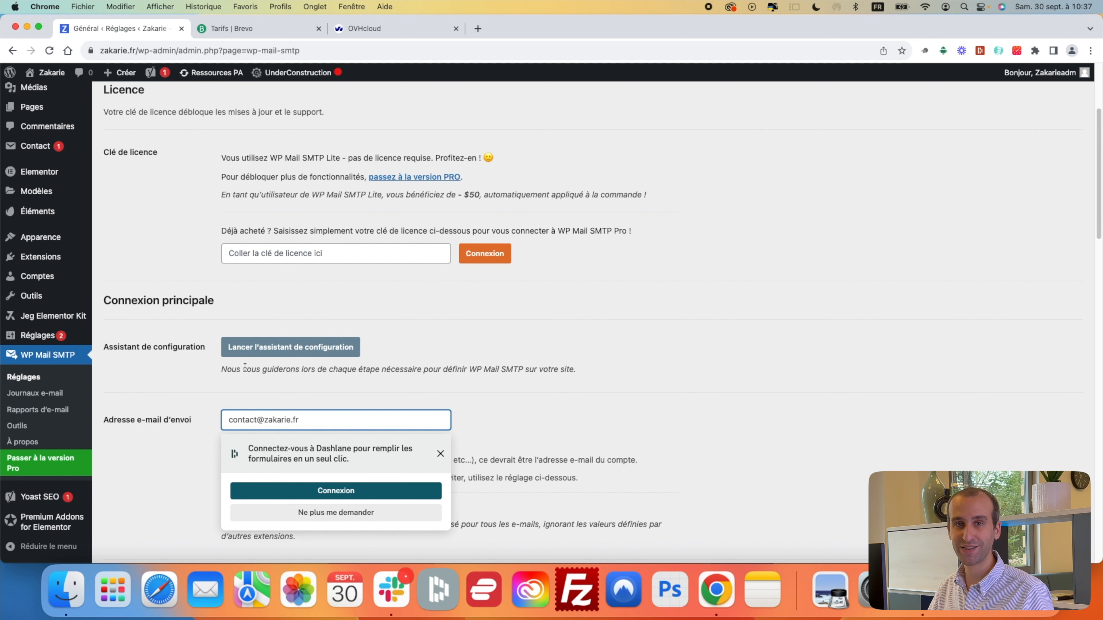
pyautogui.click(189, 375)
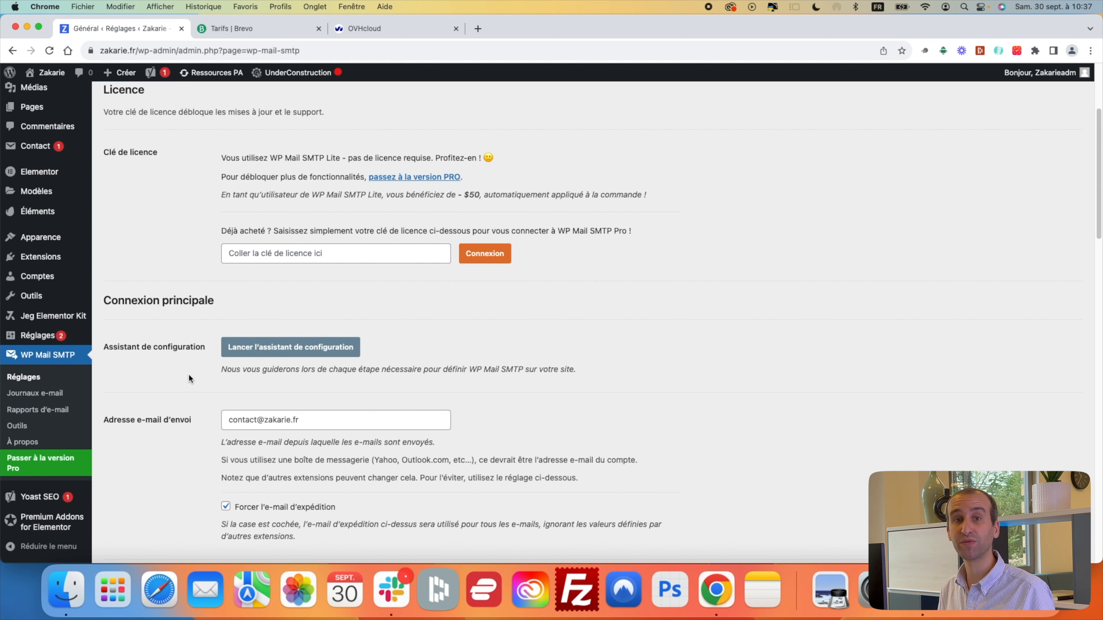
pyautogui.scroll(-4, 238, 447)
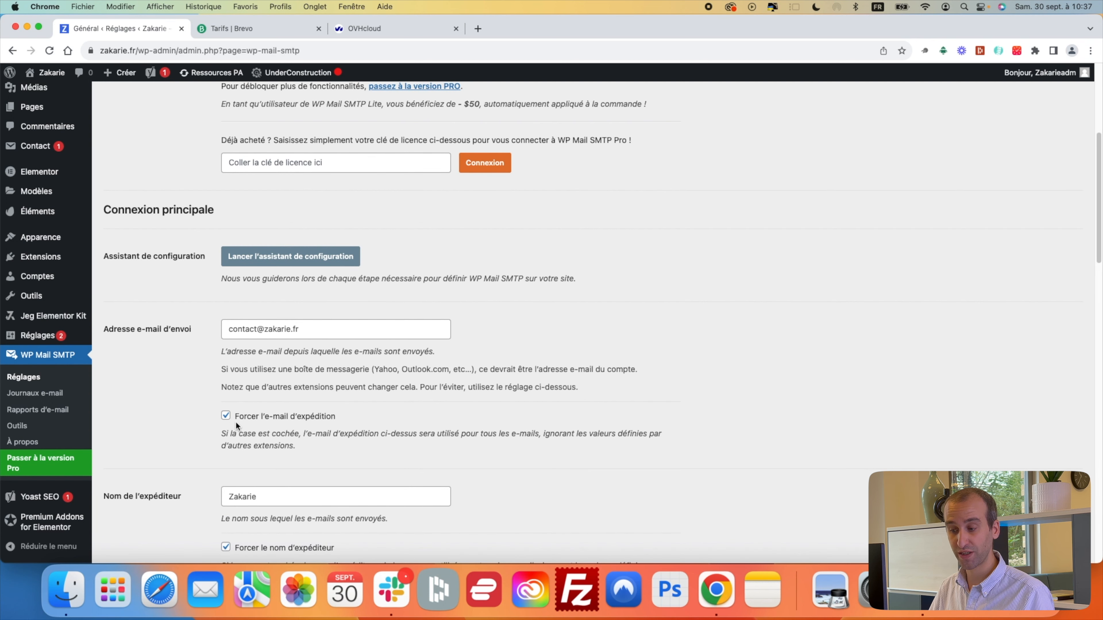
pyautogui.scroll(-12, 344, 440)
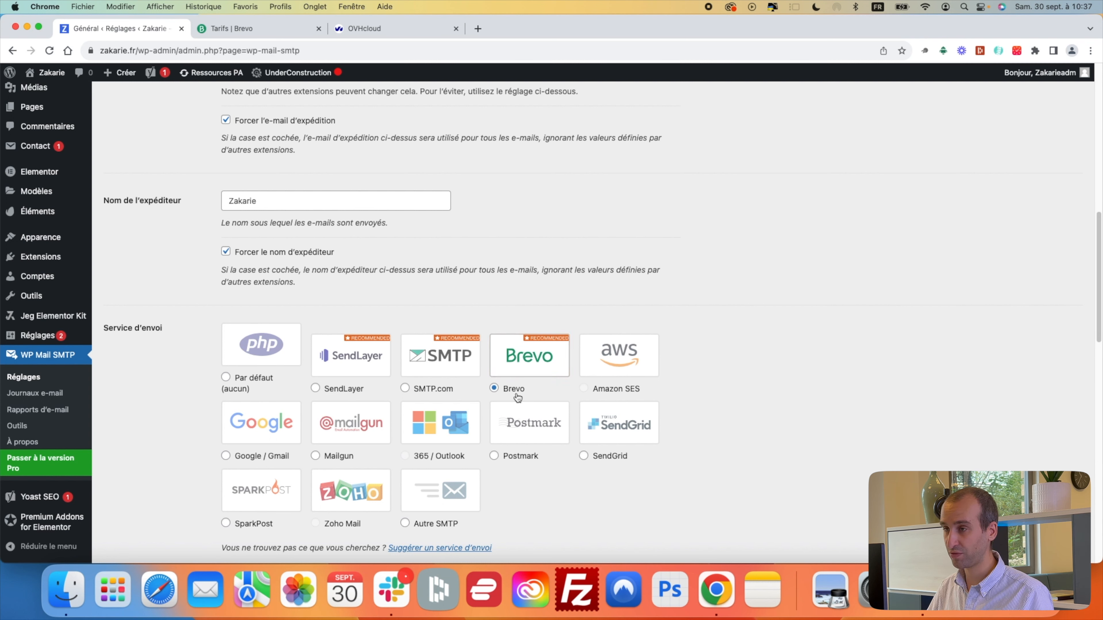
# - Switch to Brevo's pricing page and examine the free plan's features and daily email limit
pyautogui.click(262, 31)
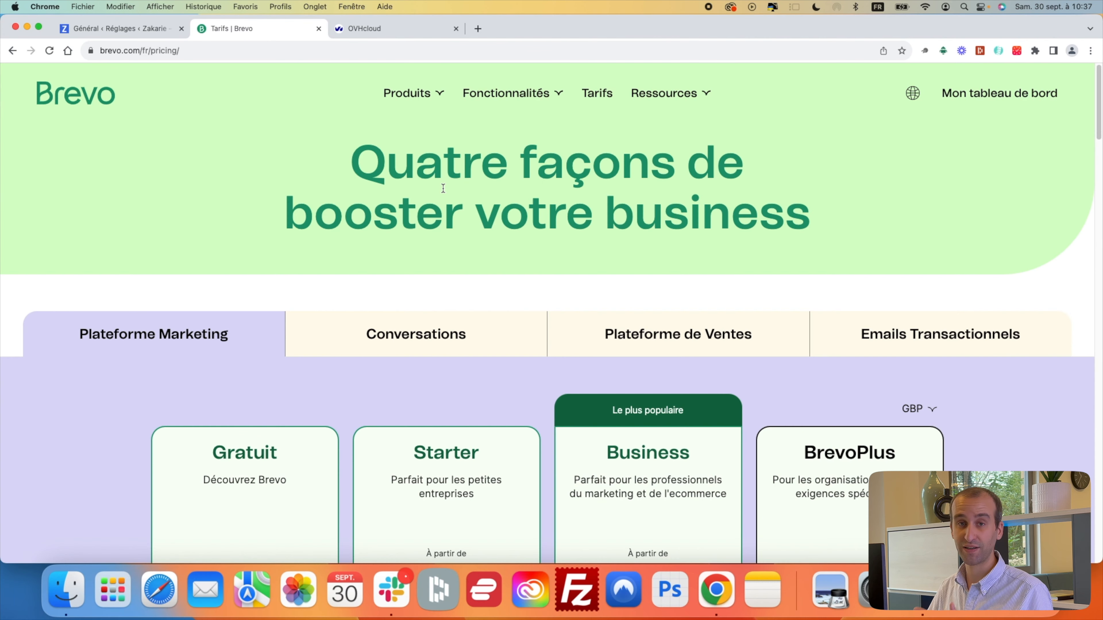
pyautogui.scroll(-3, 488, 226)
pyautogui.scroll(-3, 491, 236)
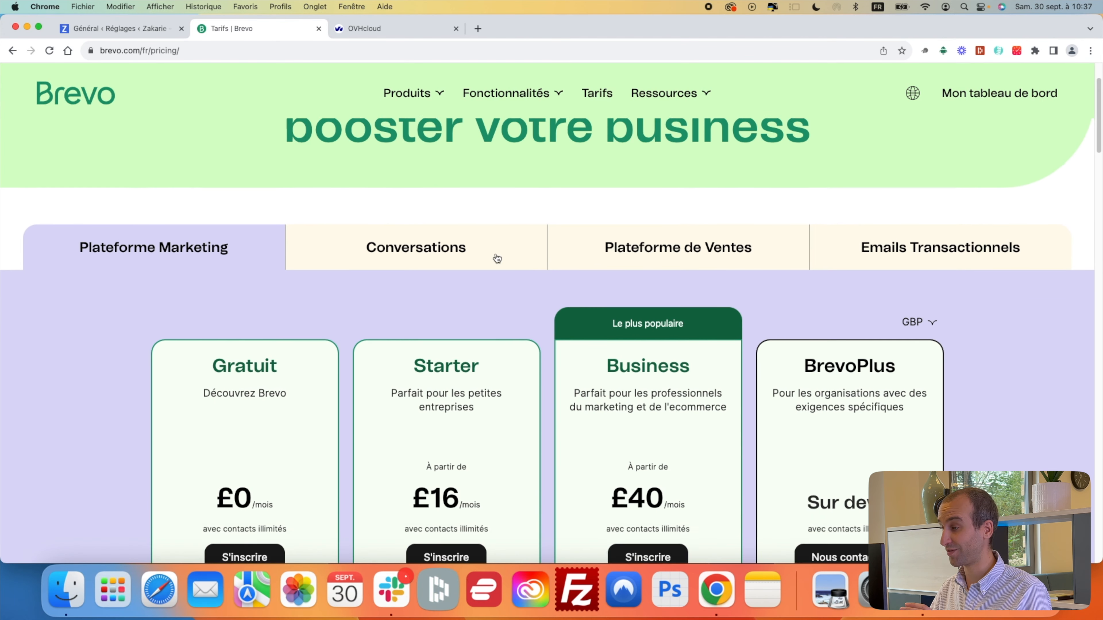
pyautogui.scroll(-5, 498, 263)
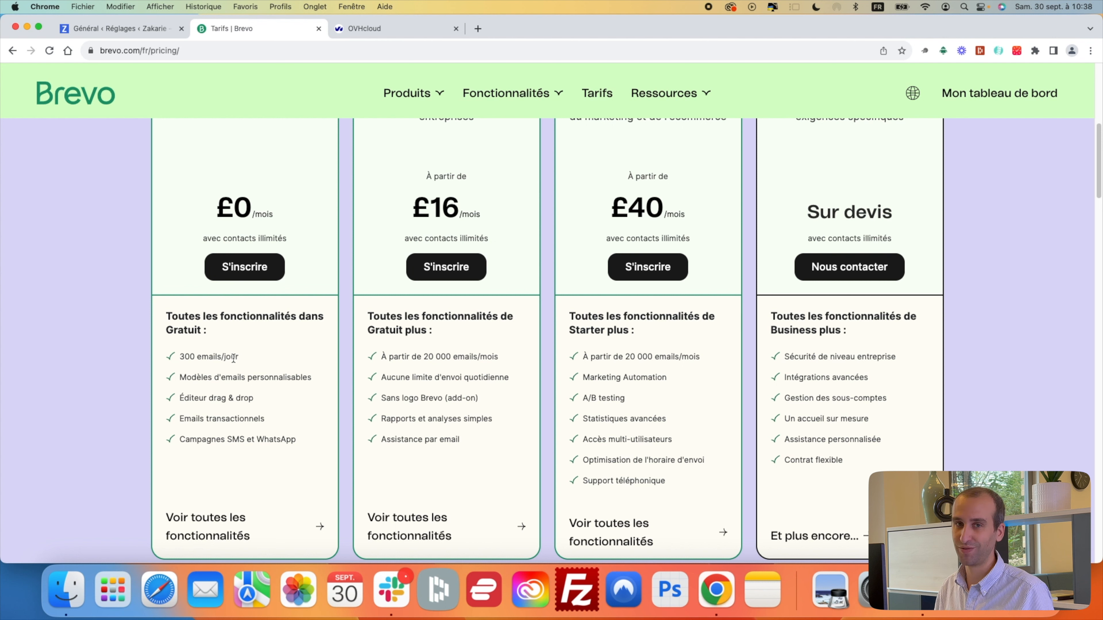
pyautogui.moveTo(250, 357); pyautogui.dragTo(170, 360)
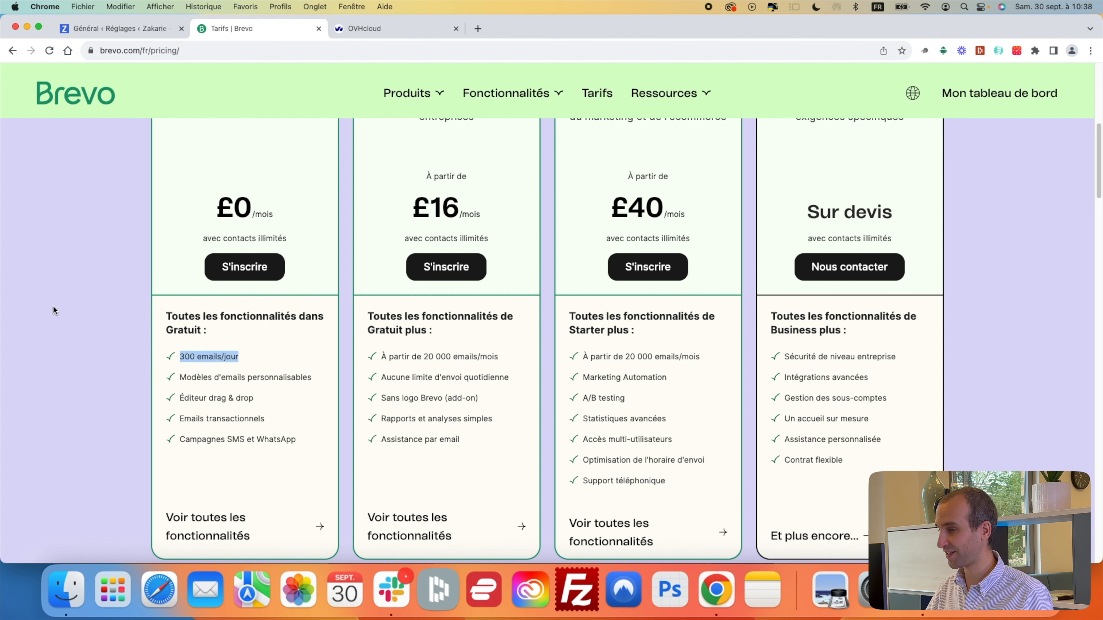
# - Return to the WP Mail SMTP settings, check the Brevo sending domain and clear the existing API key
pyautogui.click(138, 30)
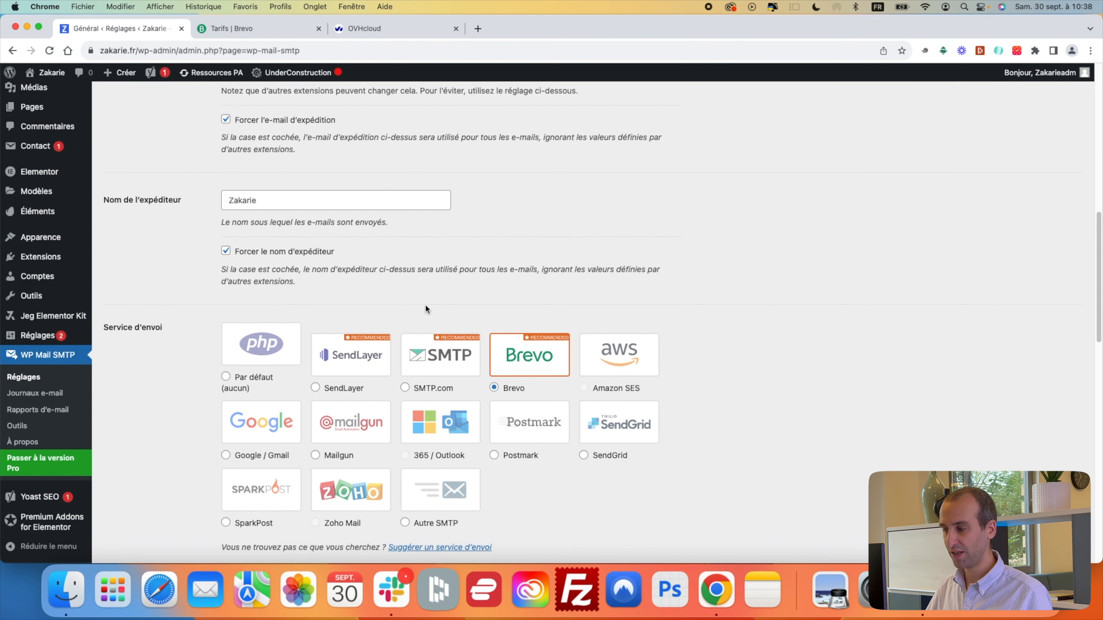
pyautogui.scroll(-7, 425, 304)
pyautogui.scroll(-3, 531, 364)
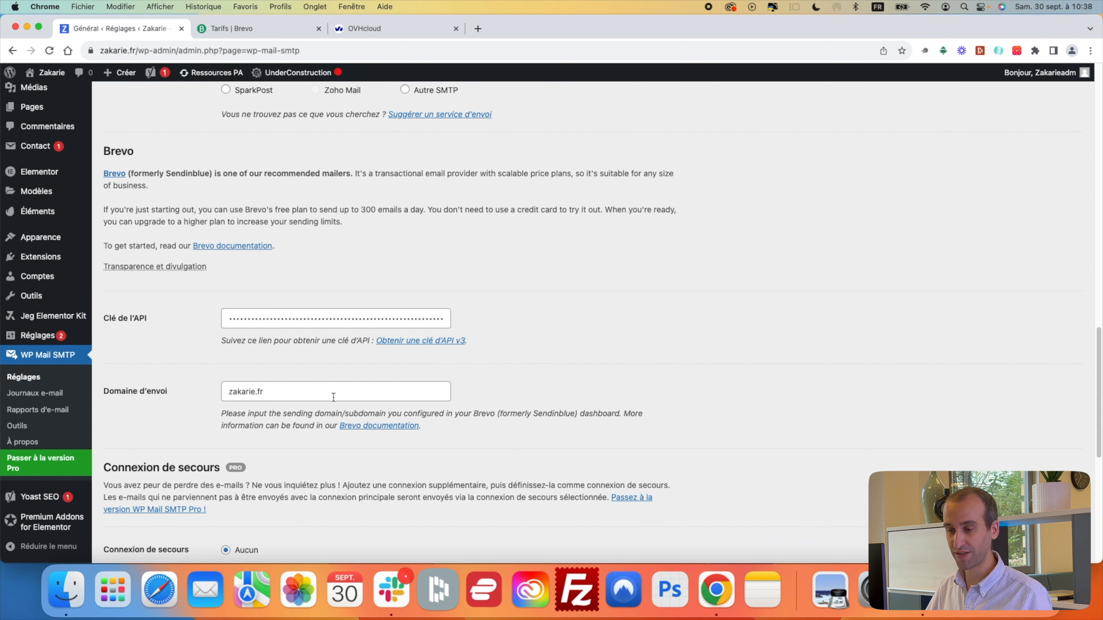
pyautogui.moveTo(303, 392); pyautogui.dragTo(209, 392)
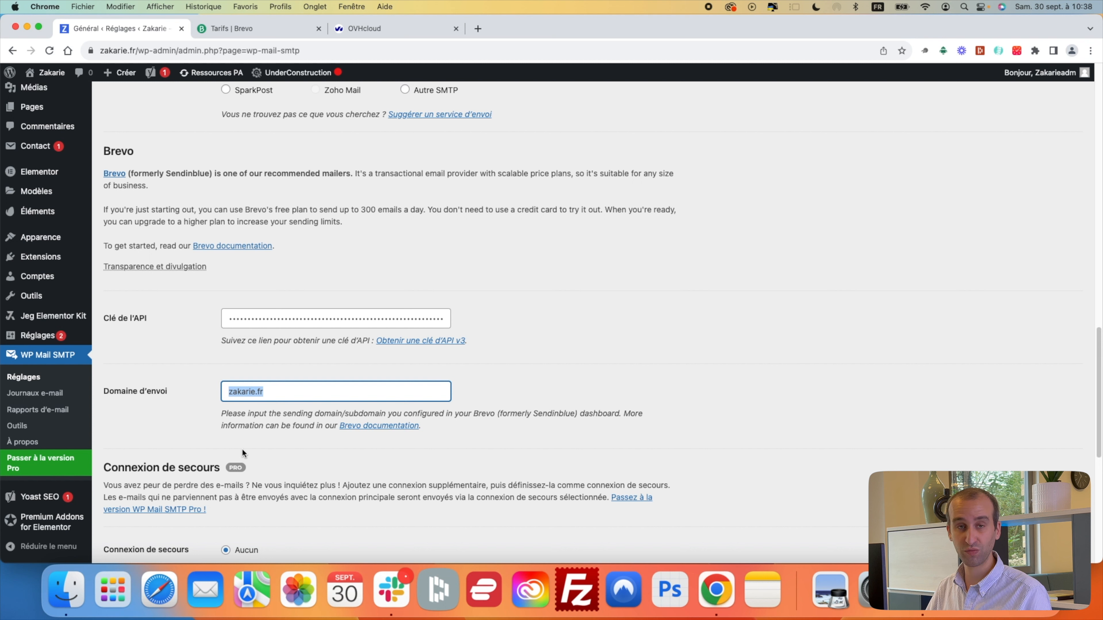
pyautogui.click(236, 394)
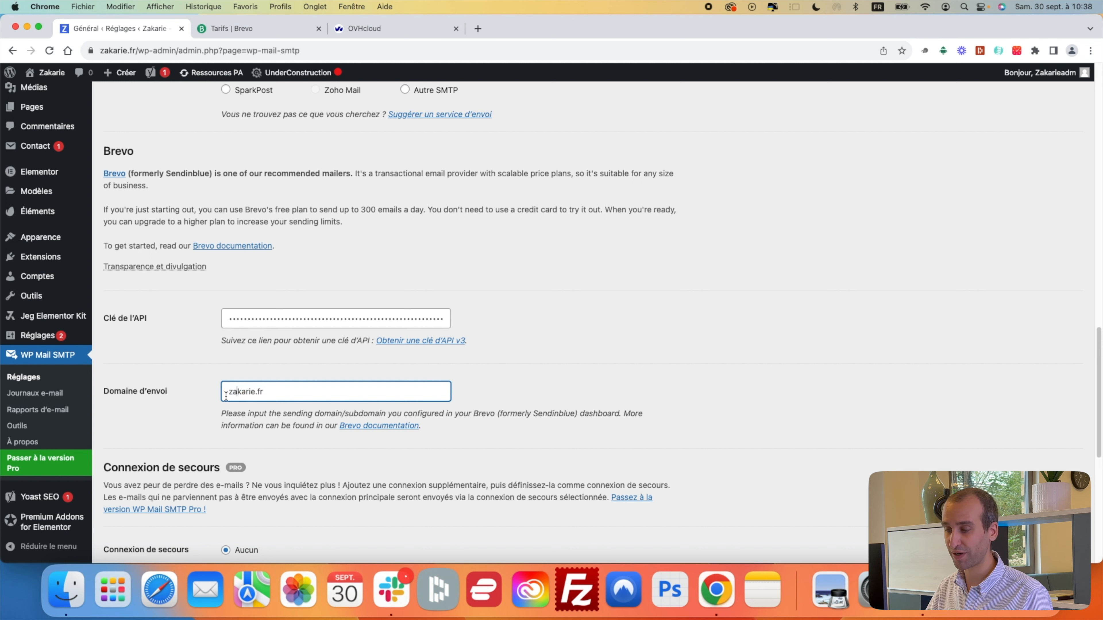
pyautogui.doubleClick(316, 319)
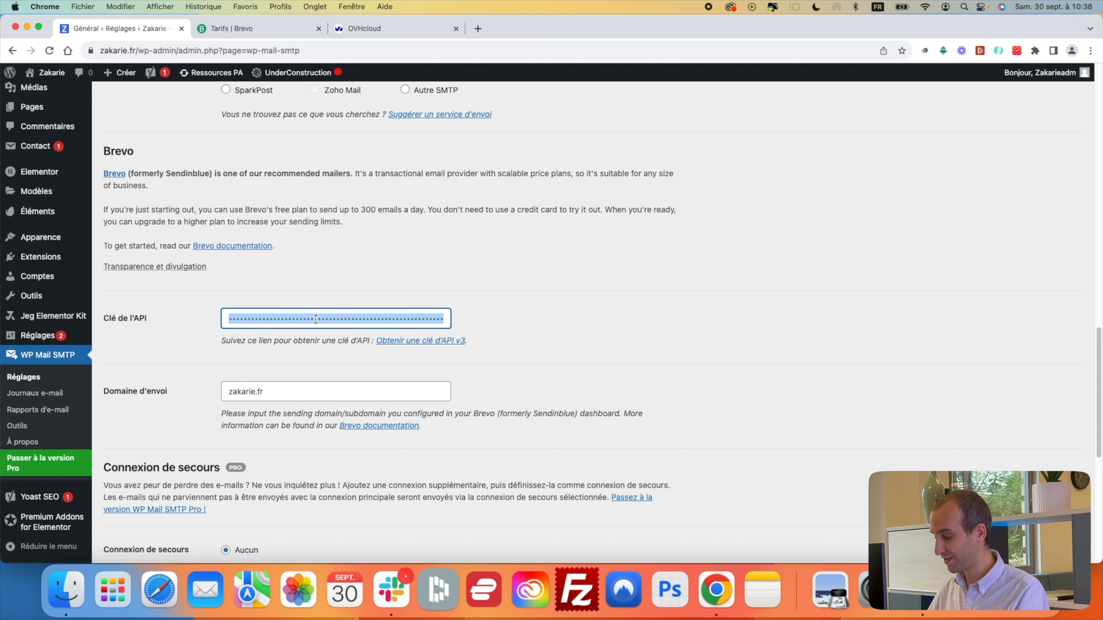
pyautogui.press('BackSpace')
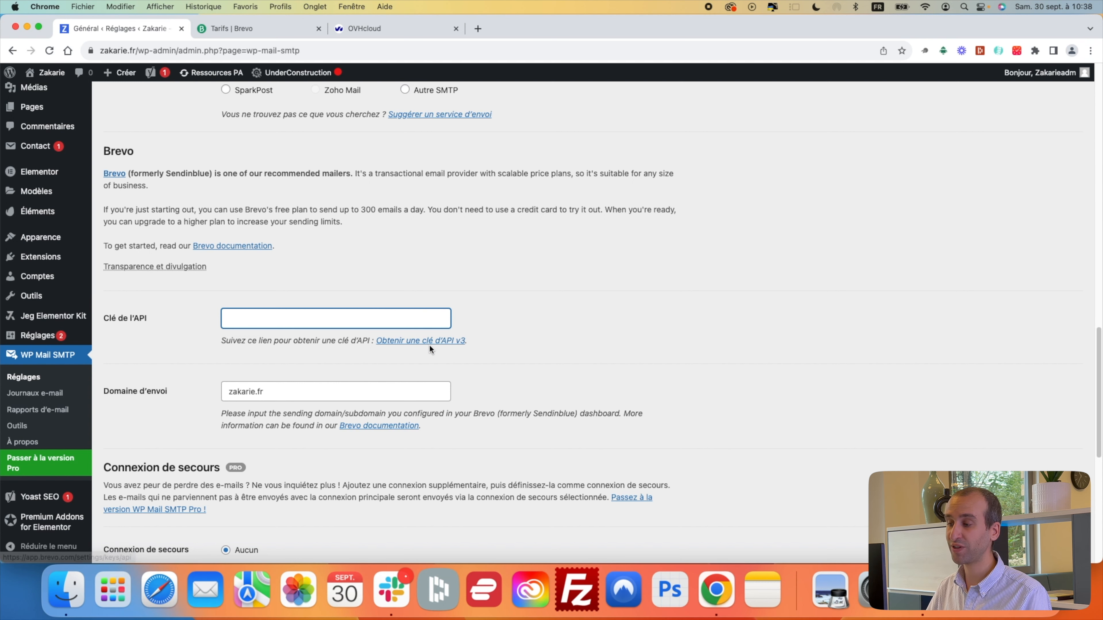
# - Follow the link for obtaining a v3 API key, generate a new Brevo key named Zakarie and copy it
pyautogui.click(444, 341)
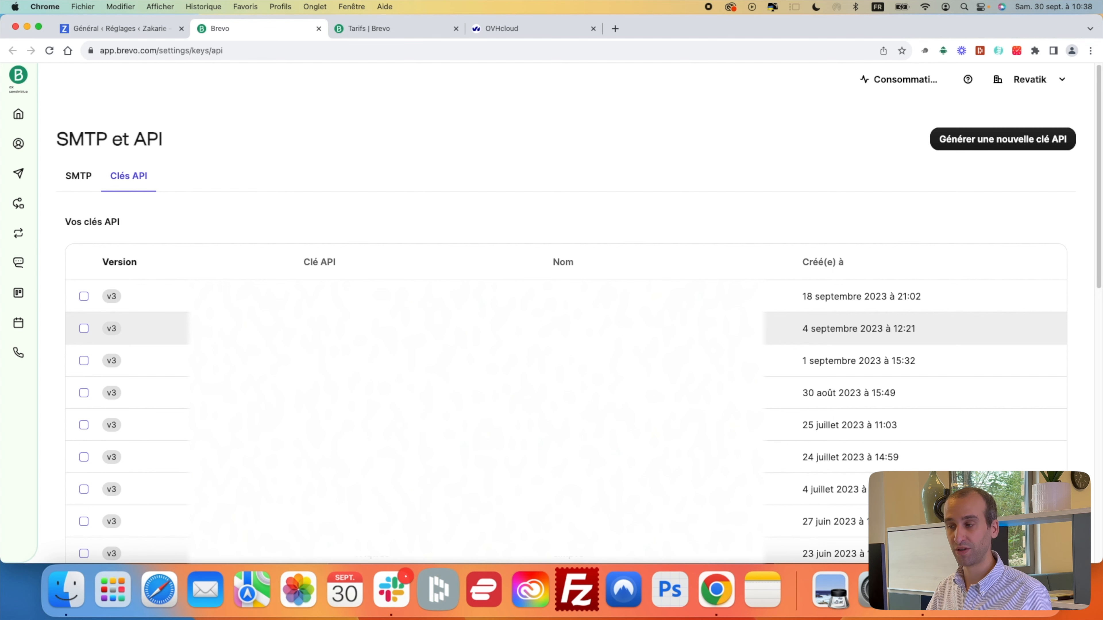
pyautogui.click(1039, 147)
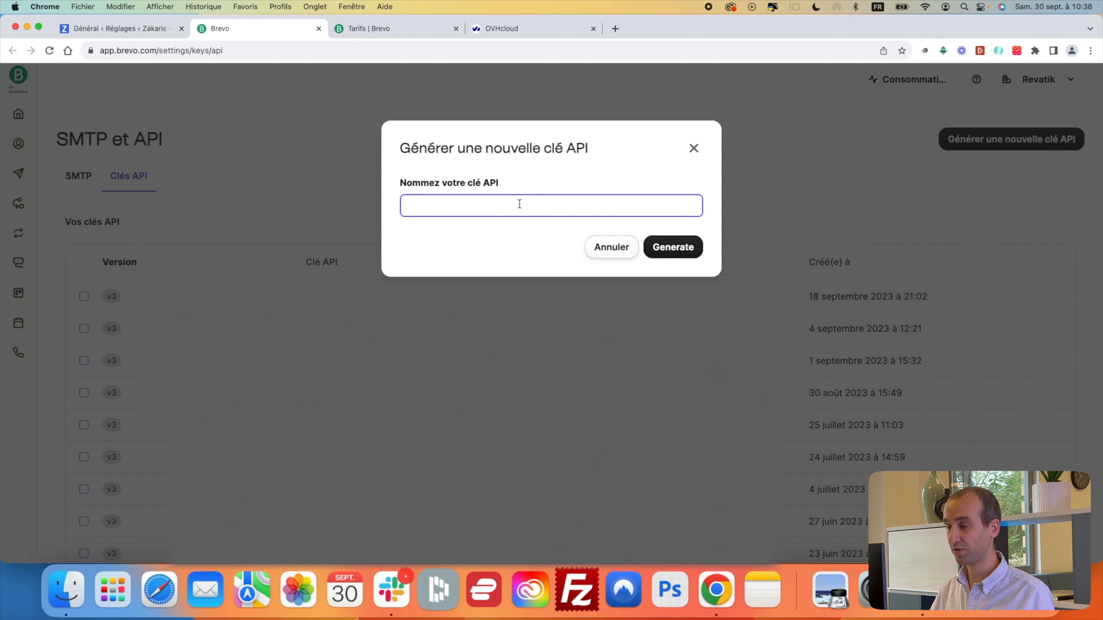
pyautogui.write('Zakarie')
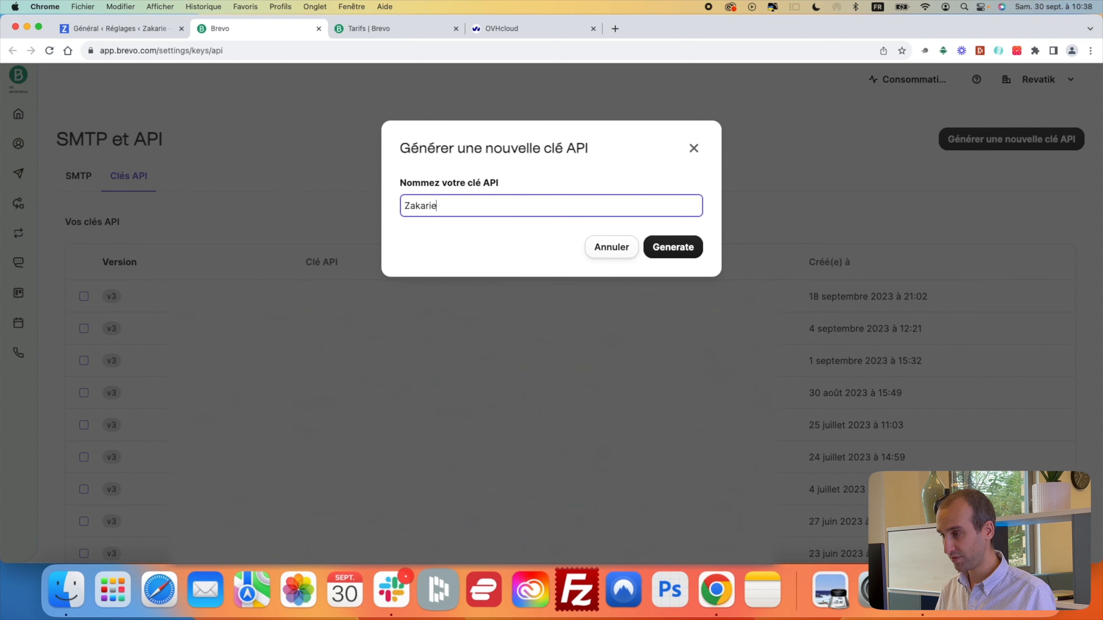
pyautogui.click(665, 247)
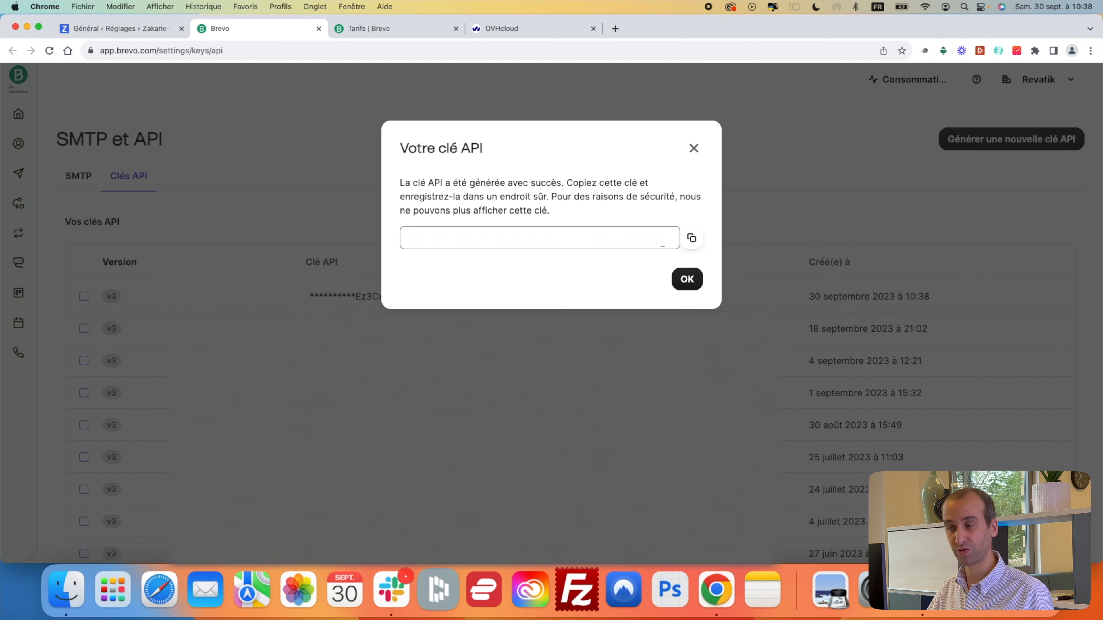
pyautogui.click(695, 246)
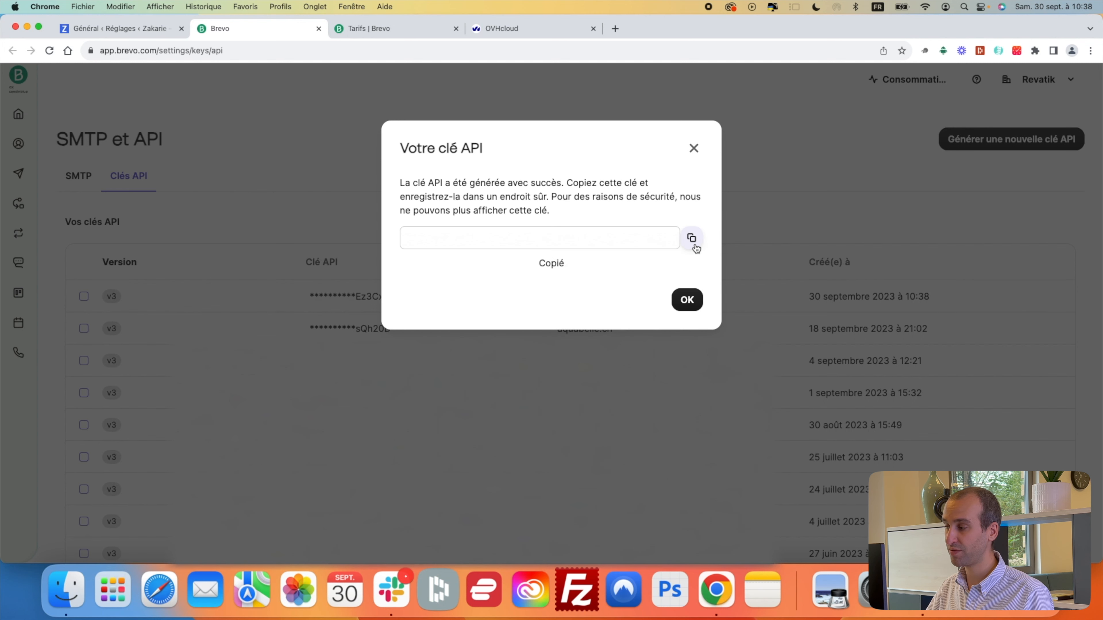
# - Paste the copied API key into WP Mail SMTP's Brevo API key field and save the settings
pyautogui.click(144, 28)
pyautogui.scroll(-1, 586, 293)
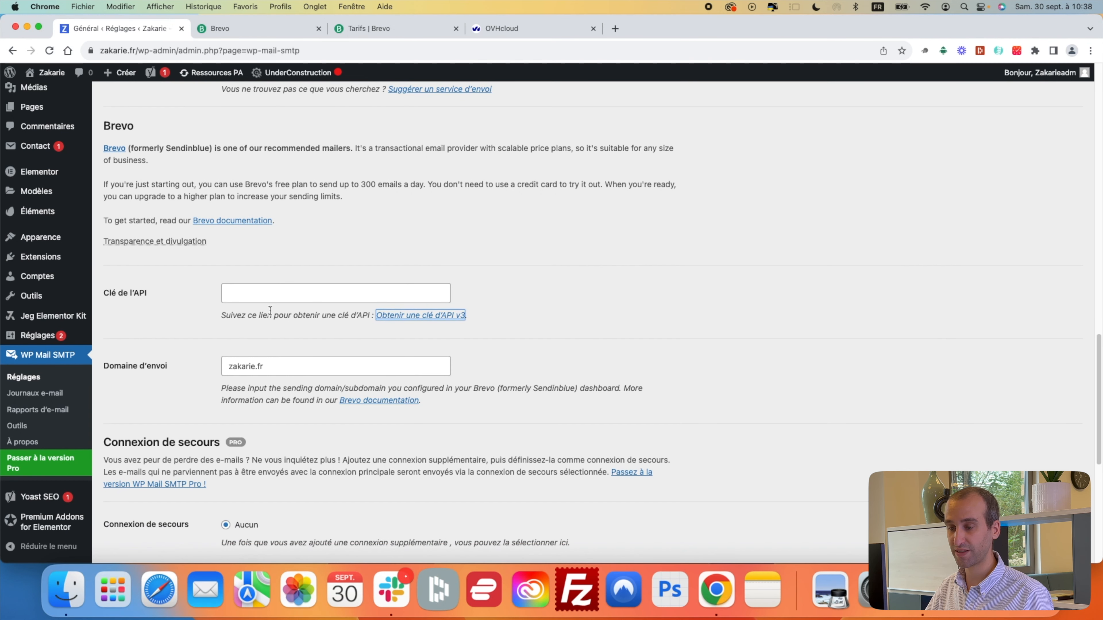
pyautogui.click(293, 299)
pyautogui.press('super+v')
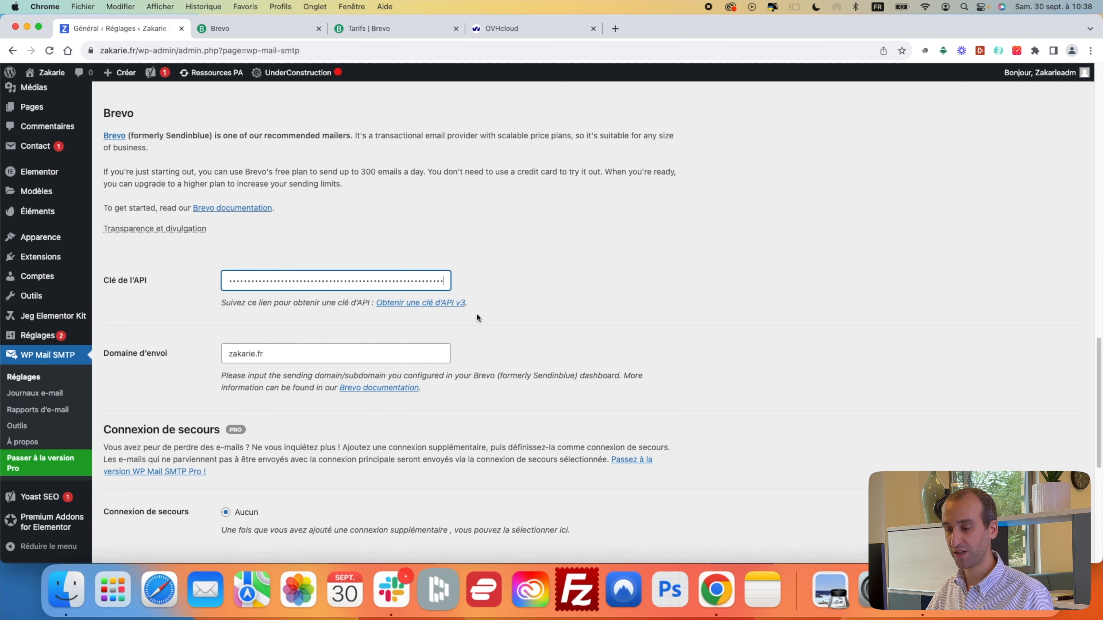
pyautogui.scroll(-6, 379, 448)
pyautogui.click(174, 425)
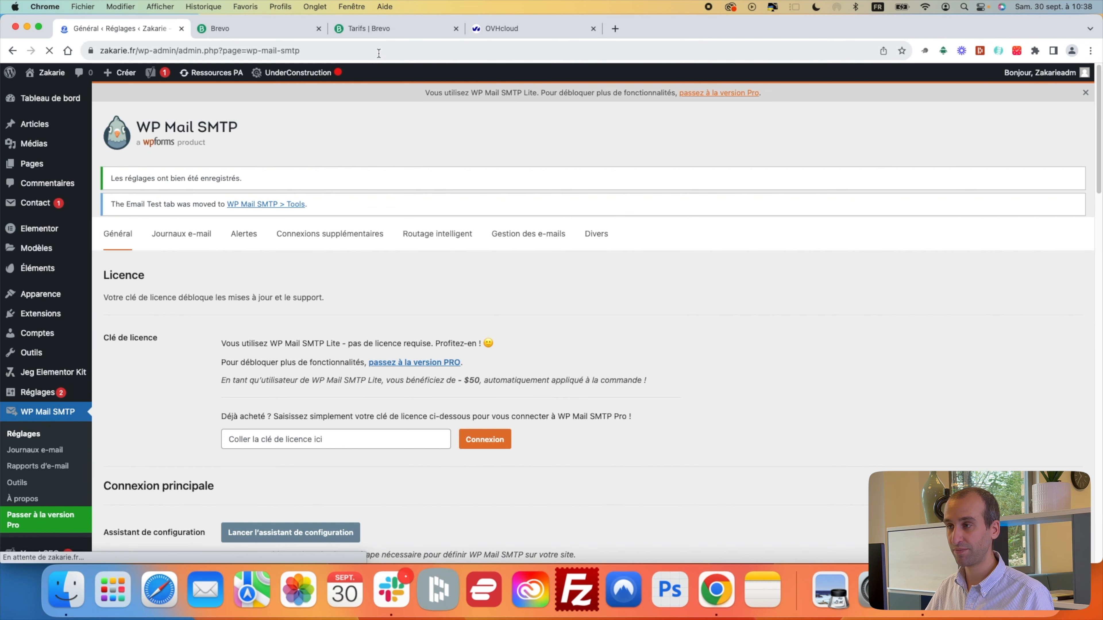
# - In Brevo, dismiss the generated key's dialog and add zakarie.fr as a sender domain
pyautogui.click(284, 30)
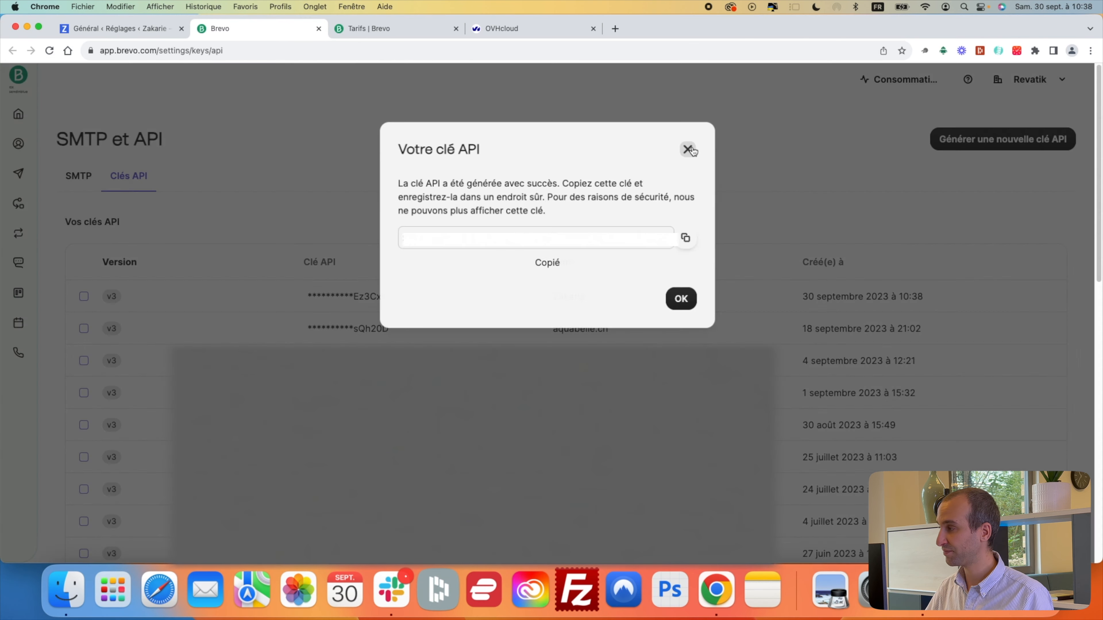
pyautogui.click(688, 149)
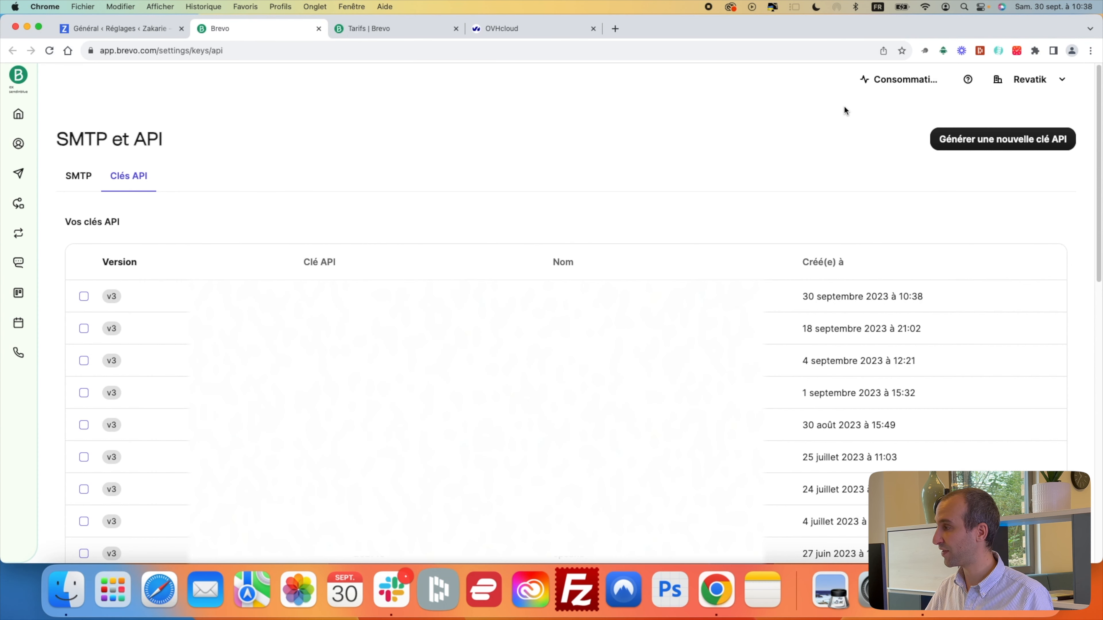
pyautogui.click(1062, 81)
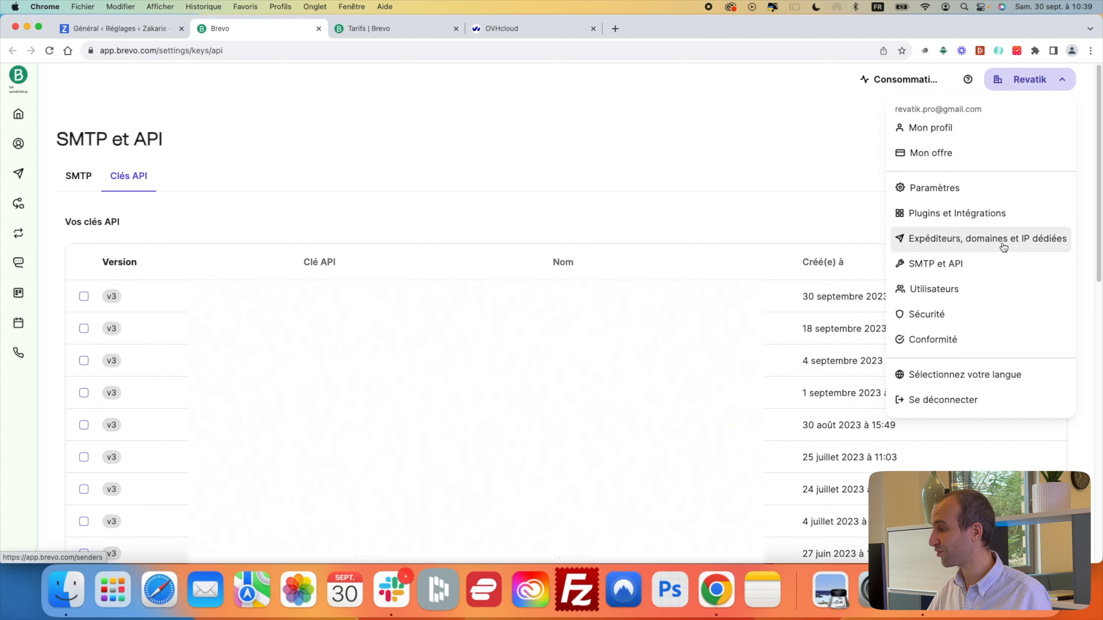
pyautogui.click(1003, 246)
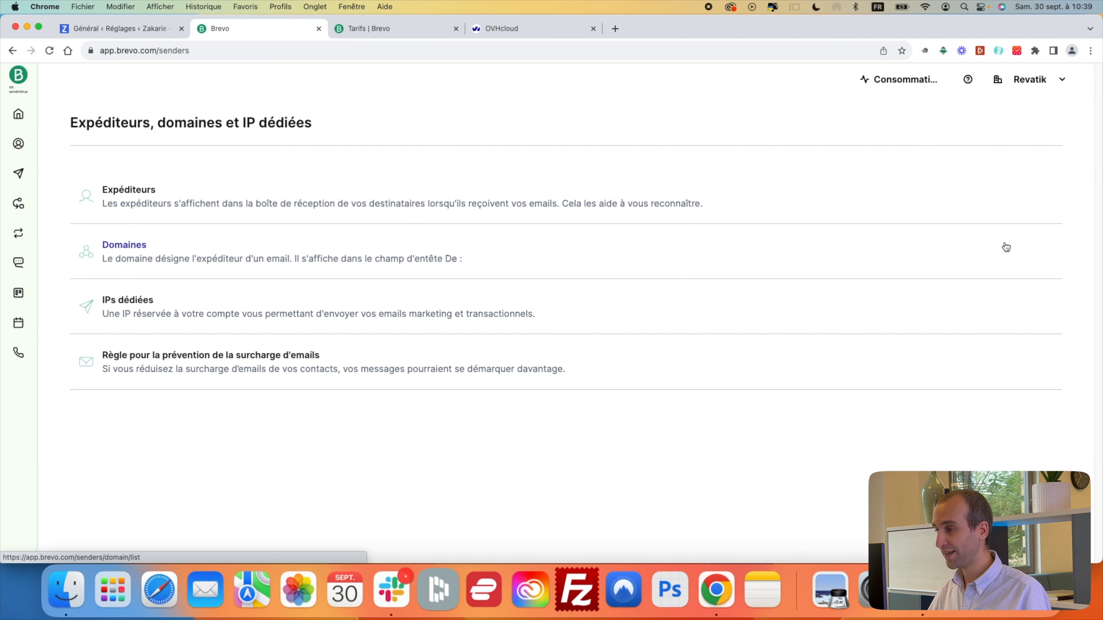
pyautogui.click(256, 250)
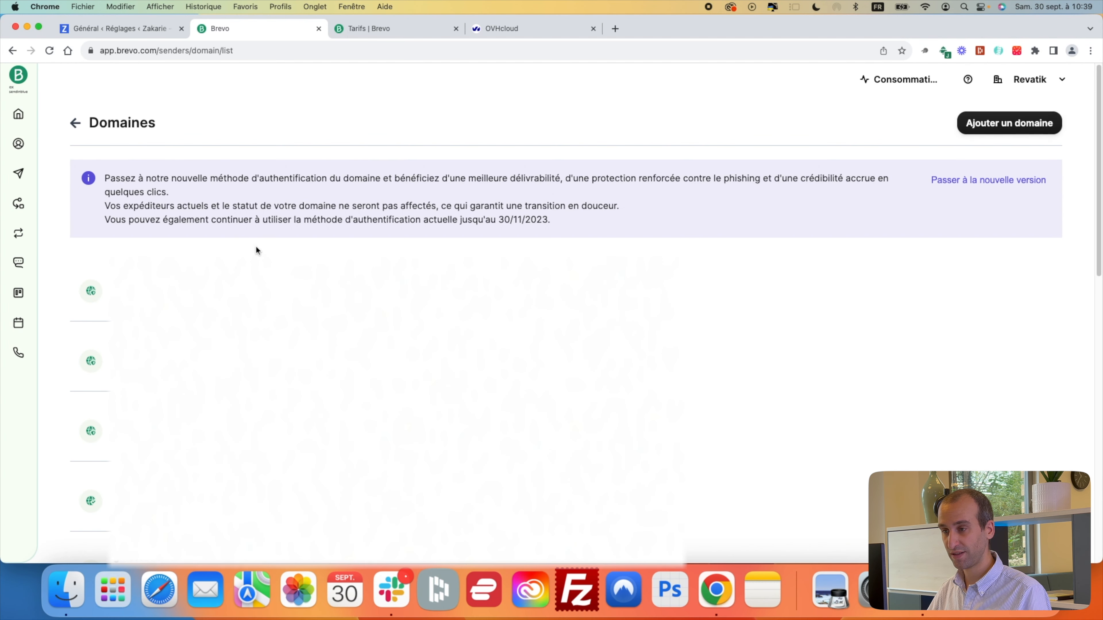
pyautogui.click(971, 122)
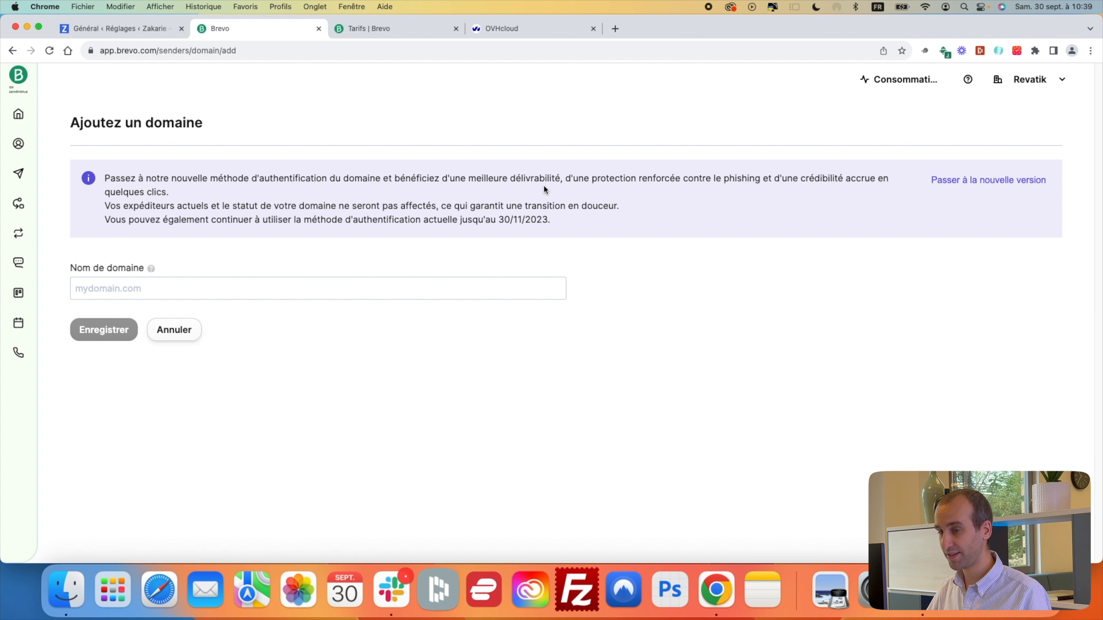
pyautogui.write('zakarie.fr')
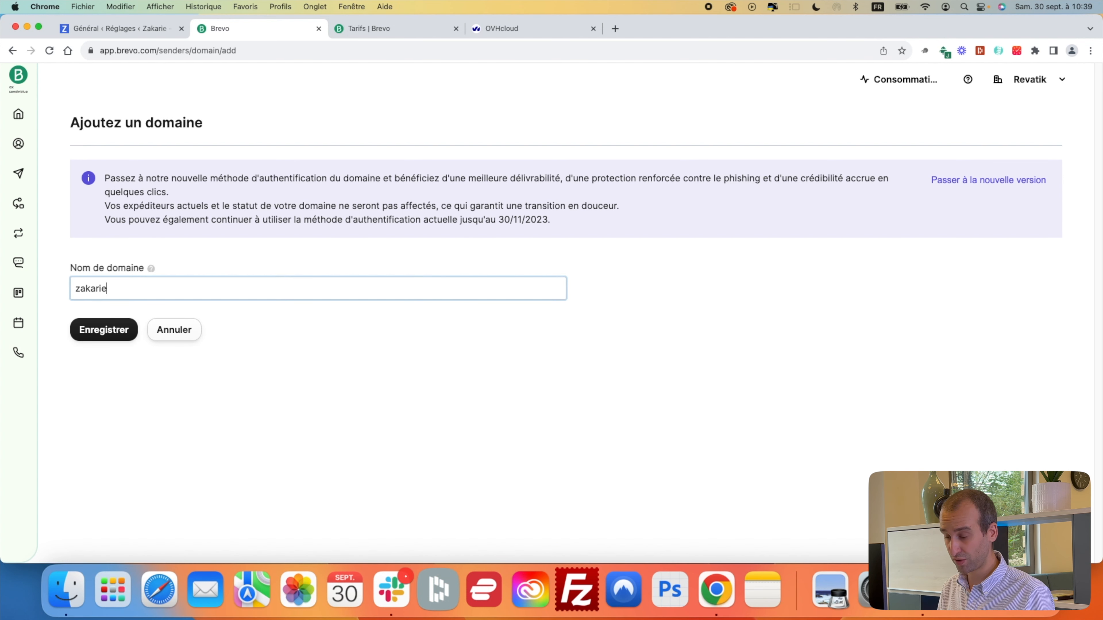
pyautogui.click(128, 338)
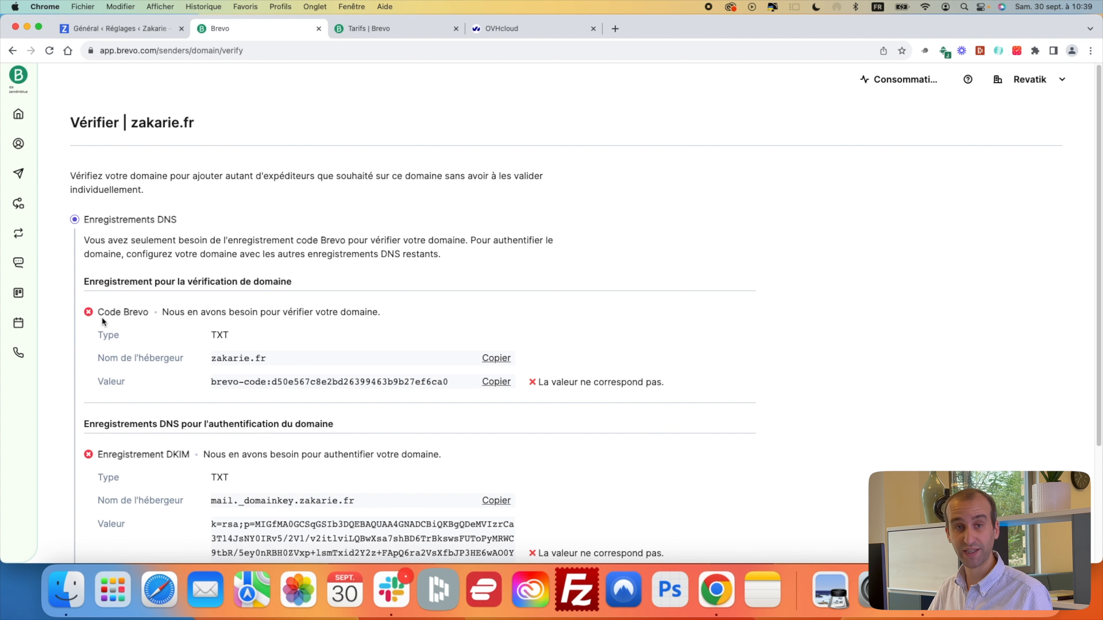
# - Copy the value of the Brevo code TXT record for domain verification and switch to the OVHcloud customer area
pyautogui.scroll(-5, 118, 325)
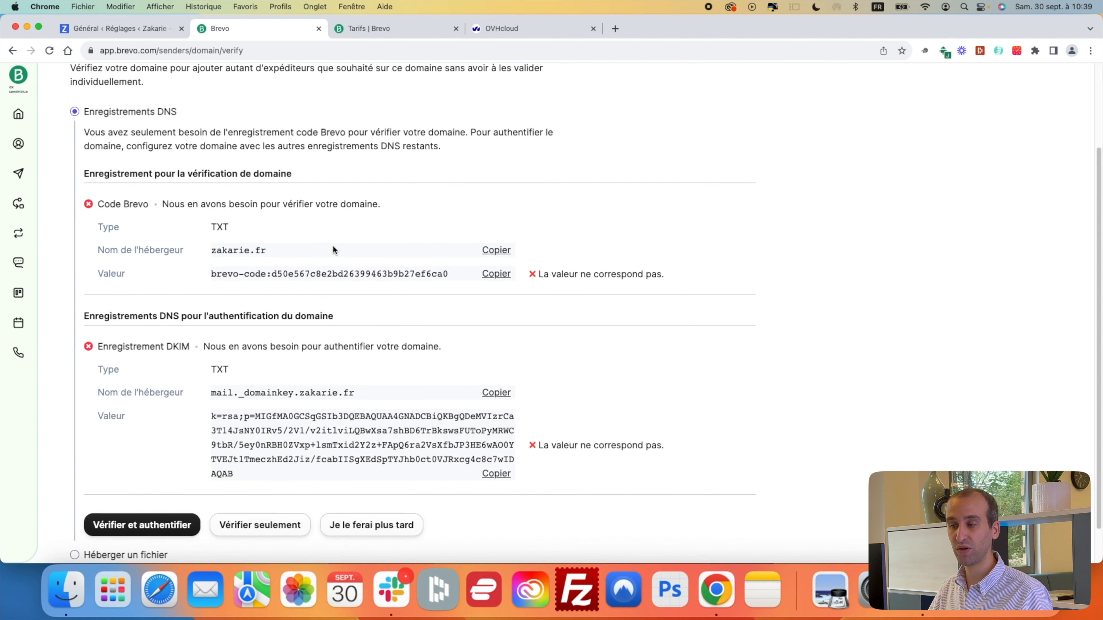
pyautogui.scroll(-1, 347, 248)
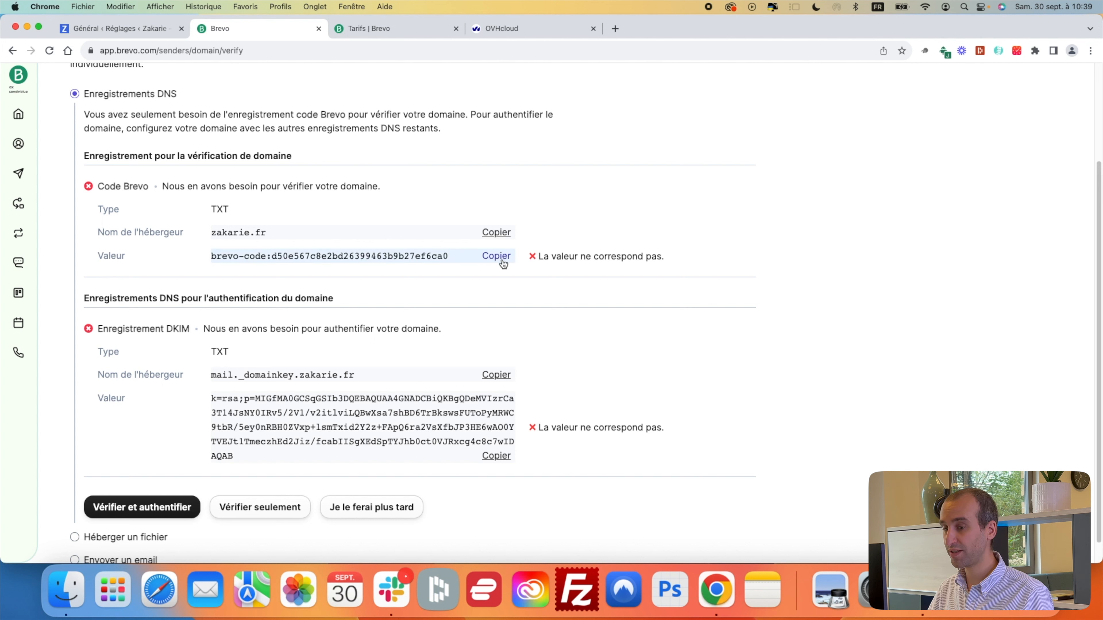
pyautogui.click(494, 257)
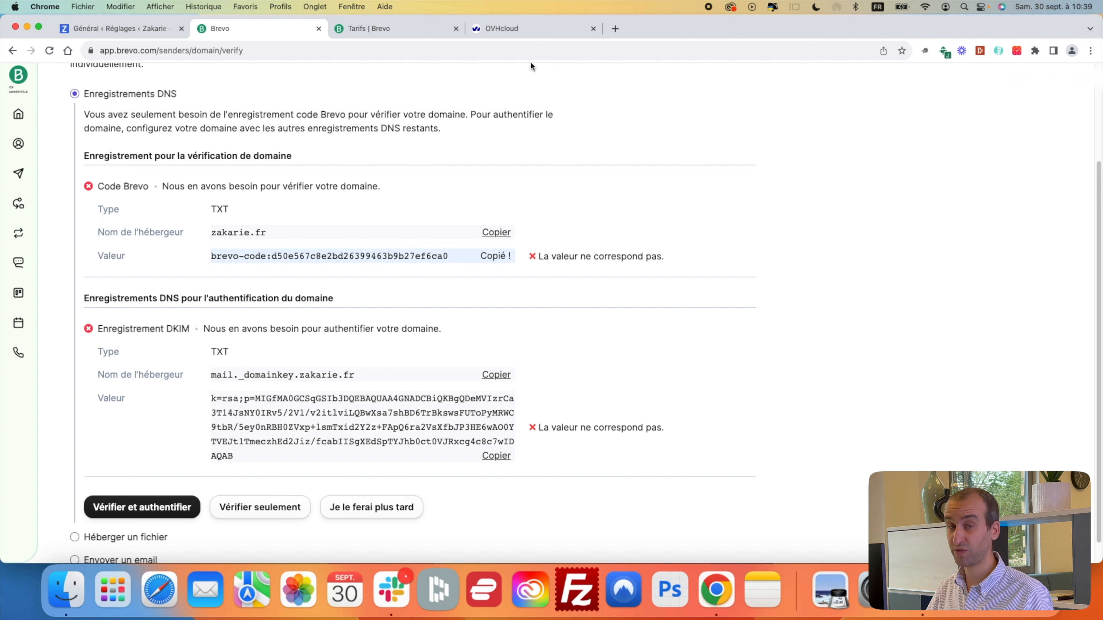
pyautogui.click(535, 34)
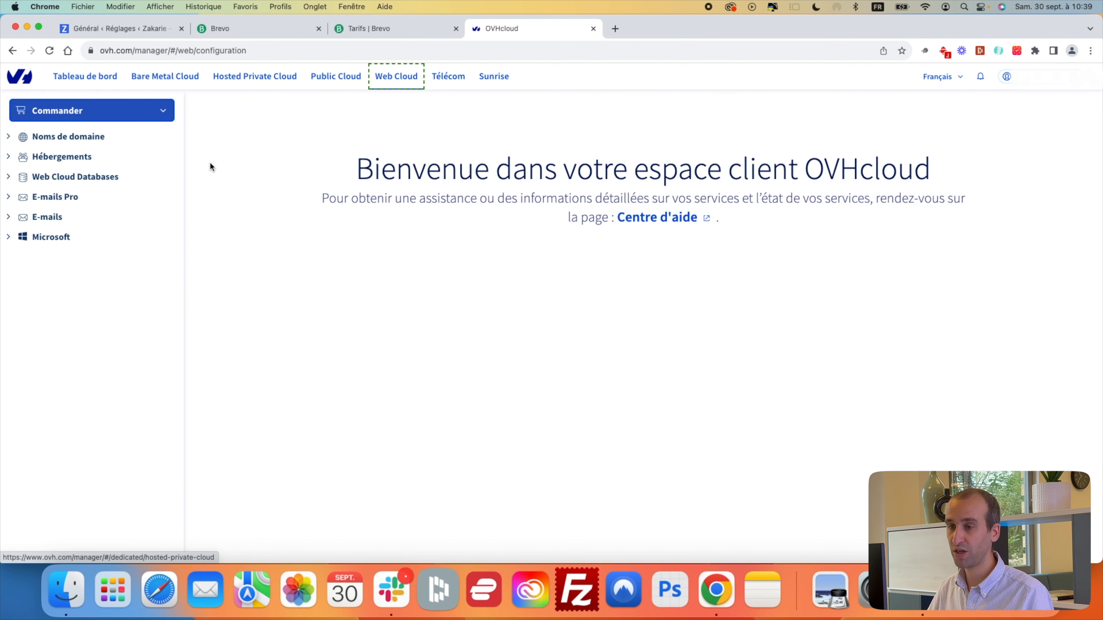
# - Open the DNS zone of the zakarie.fr domain in the OVHcloud customer area
pyautogui.click(52, 147)
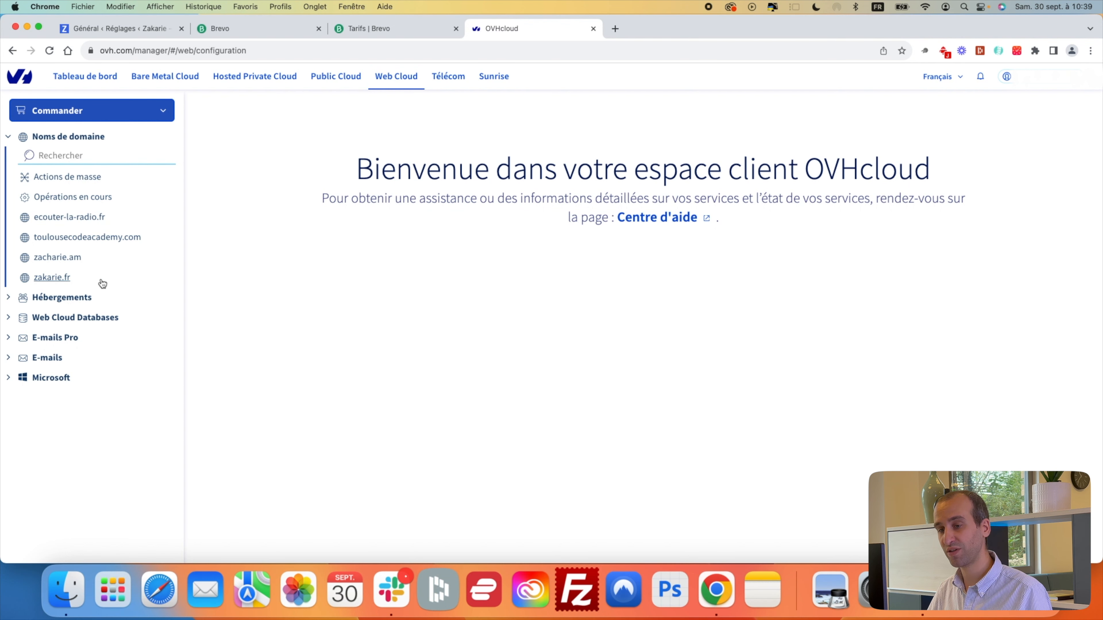
pyautogui.click(79, 281)
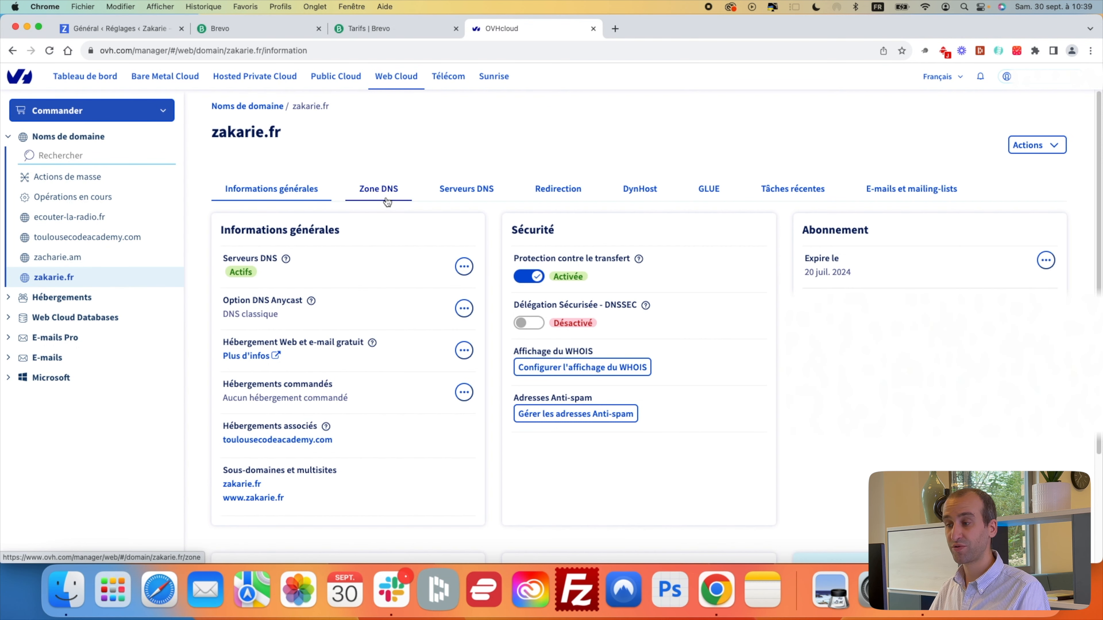
pyautogui.click(387, 201)
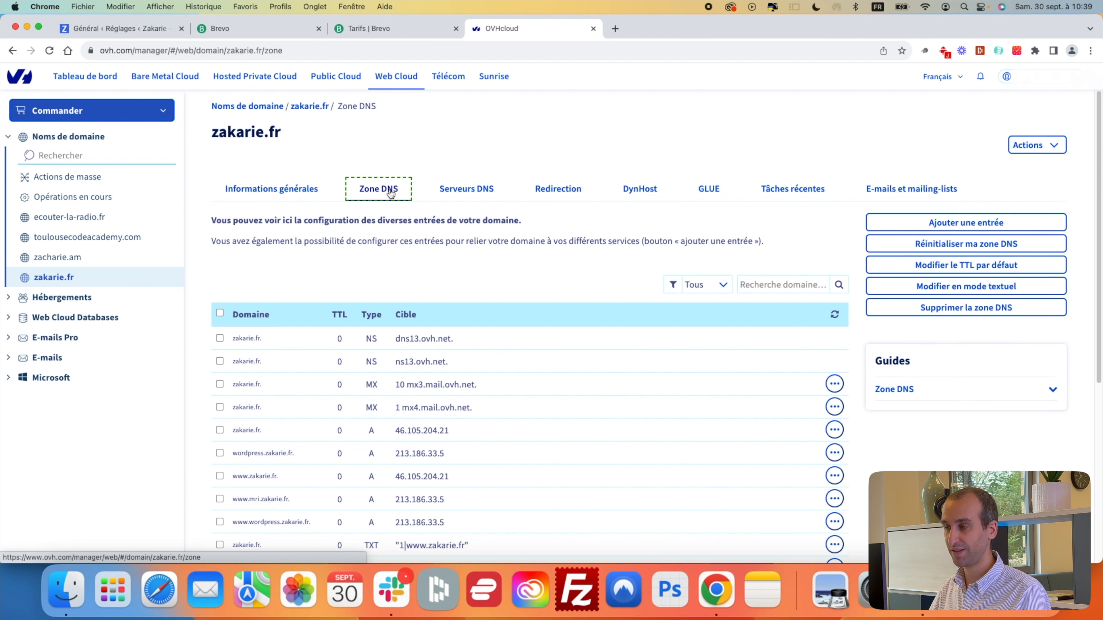
# - Start a TXT entry in the zakarie.fr DNS zone and paste the copied Brevo verification code as its value
pyautogui.click(1008, 224)
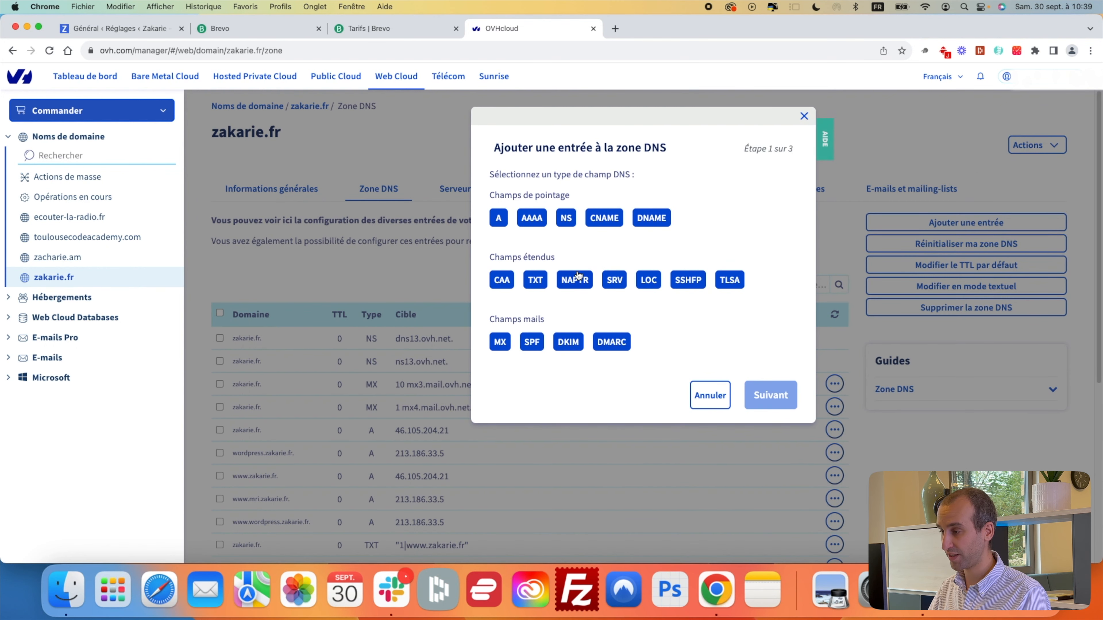
pyautogui.click(537, 279)
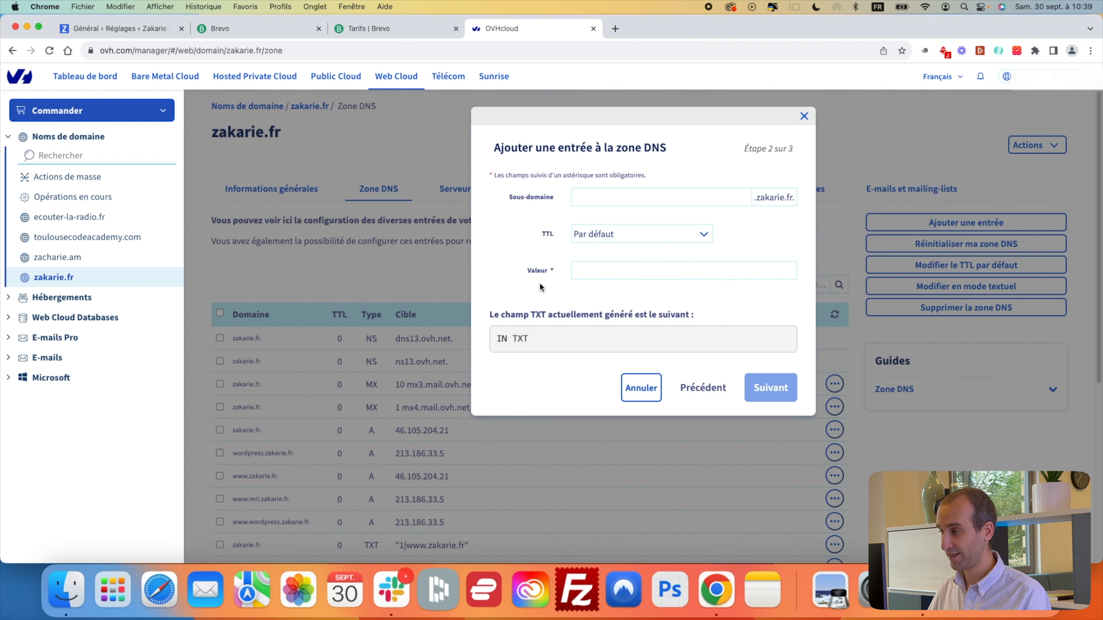
pyautogui.click(625, 266)
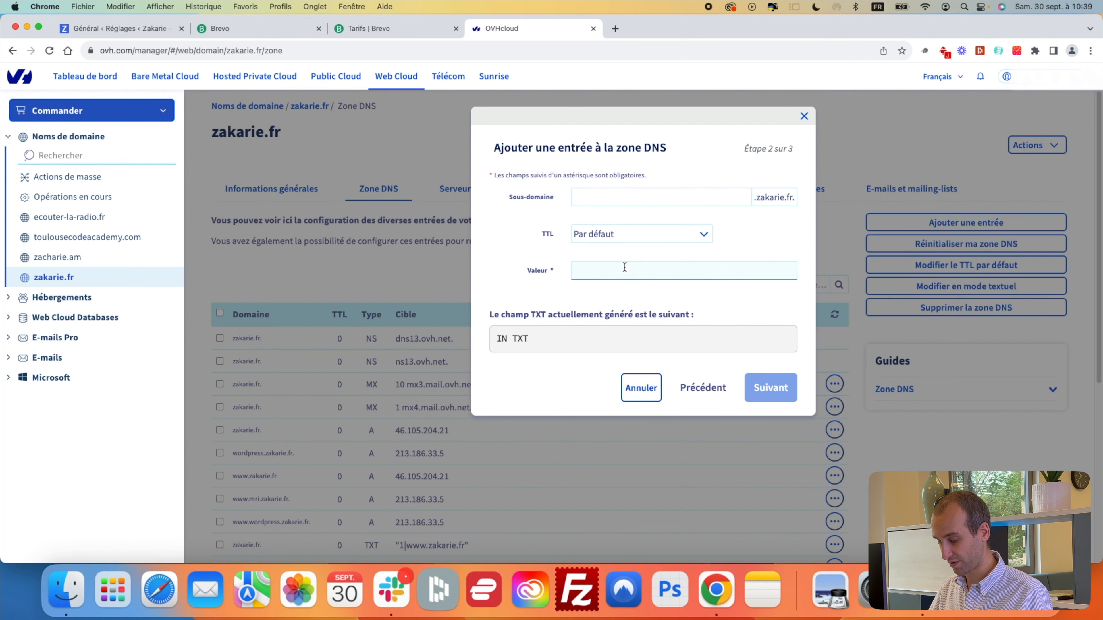
pyautogui.write('brevo-code:d50e567c8e2bd26399463b9b27ef6ca0')
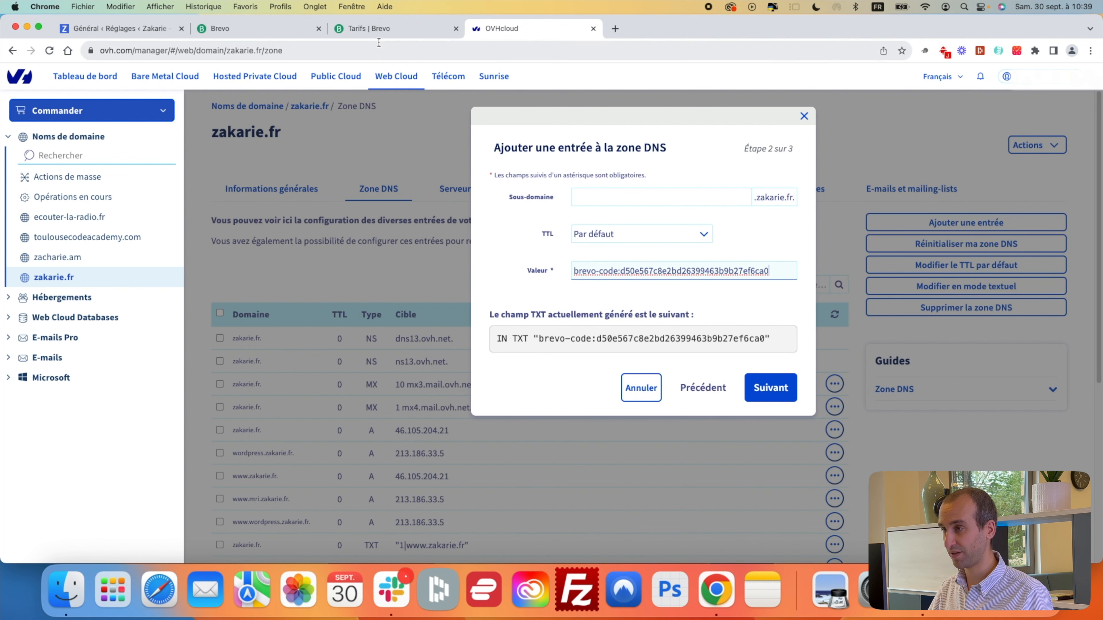
# - Close the Brevo pricing page, return to OVHcloud and validate the new TXT entry for zakarie.fr
pyautogui.click(378, 29)
pyautogui.click(301, 31)
pyautogui.click(456, 28)
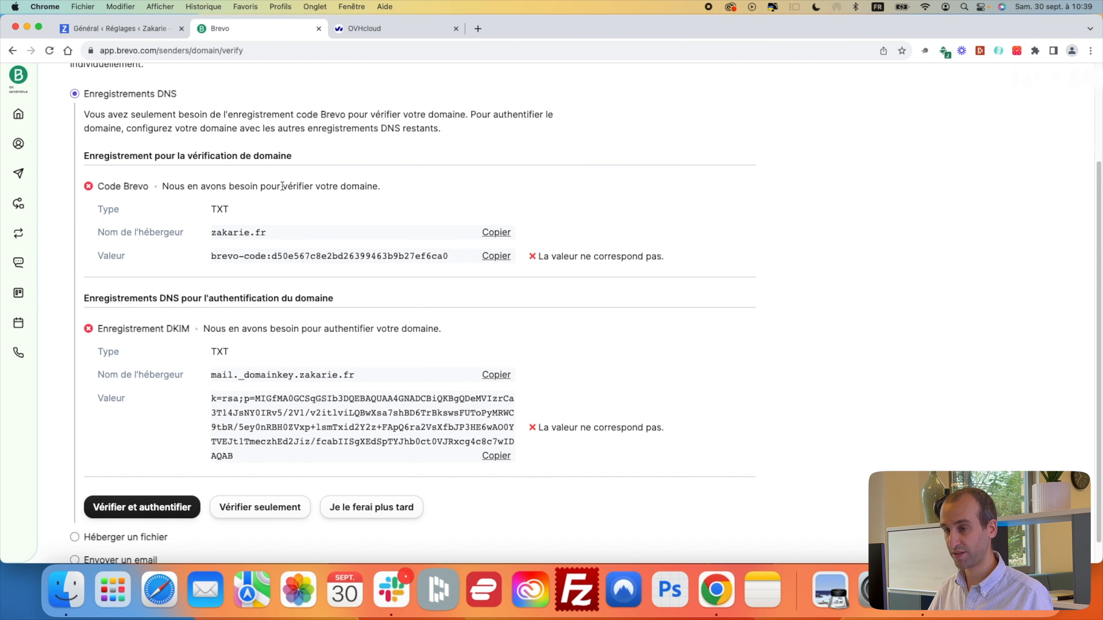
pyautogui.click(402, 31)
pyautogui.click(776, 382)
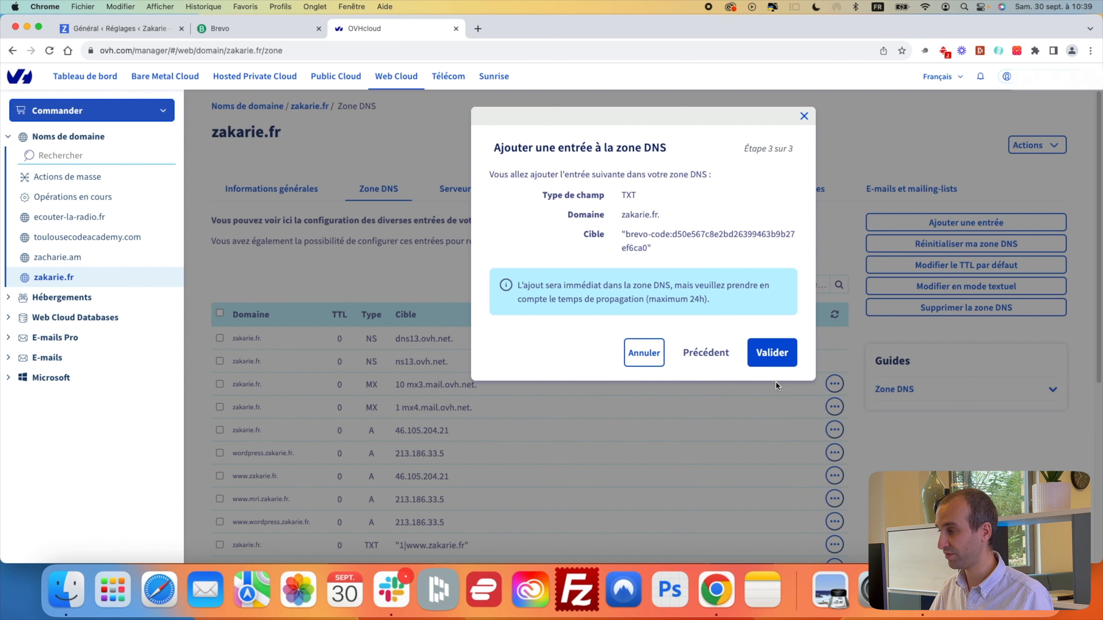
pyautogui.click(782, 353)
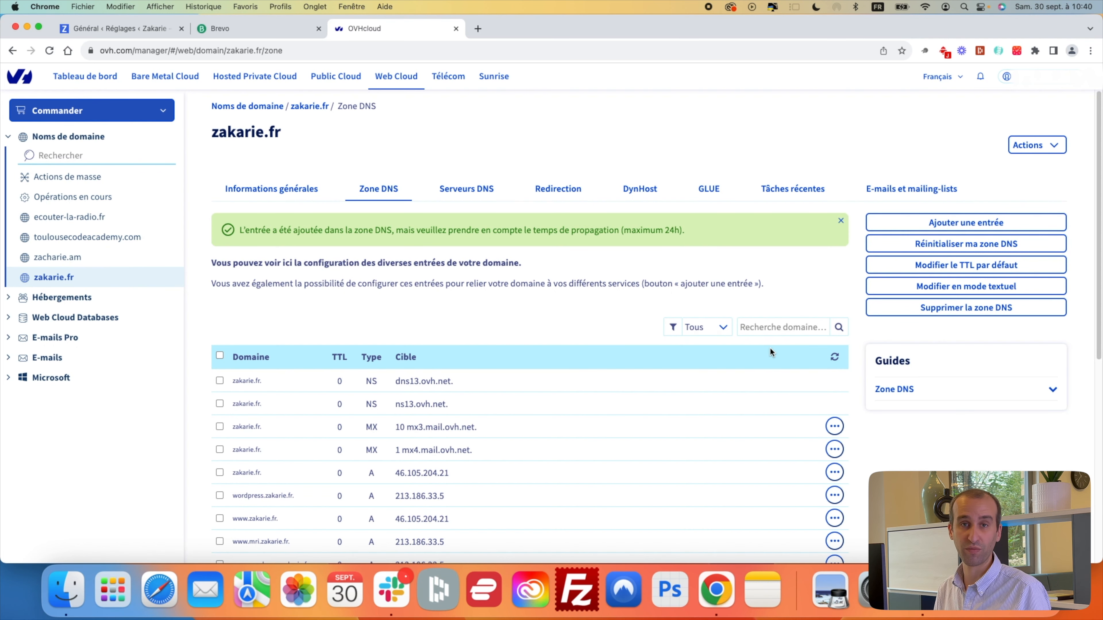
# - Copy the value of Brevo's DKIM record for zakarie.fr and return to the OVHcloud DNS zone
pyautogui.click(236, 32)
pyautogui.scroll(-1, 419, 395)
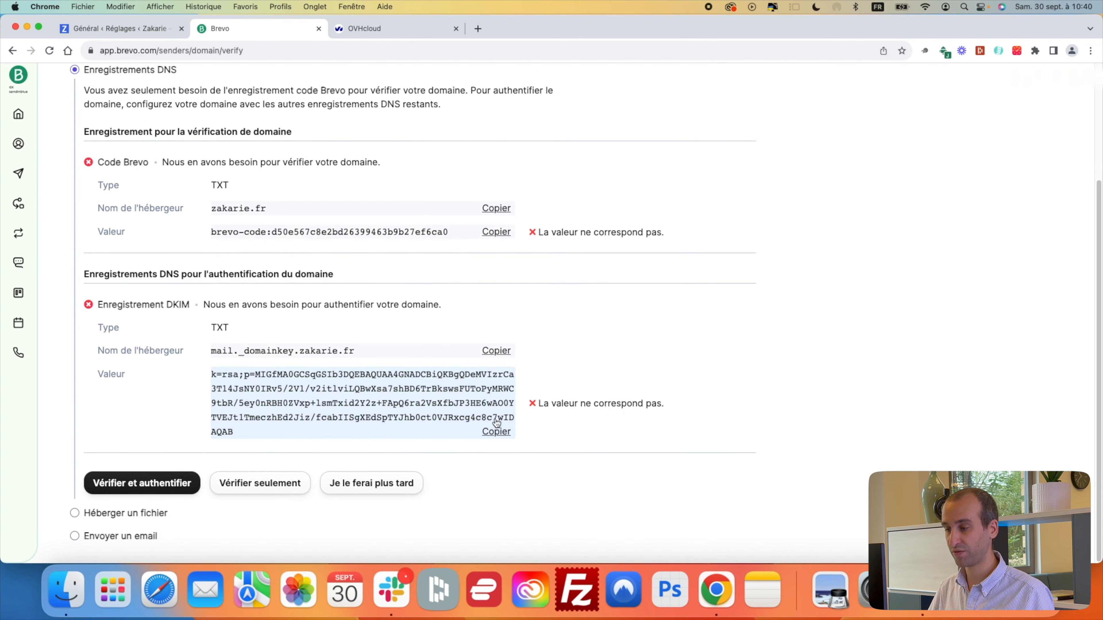
pyautogui.click(496, 431)
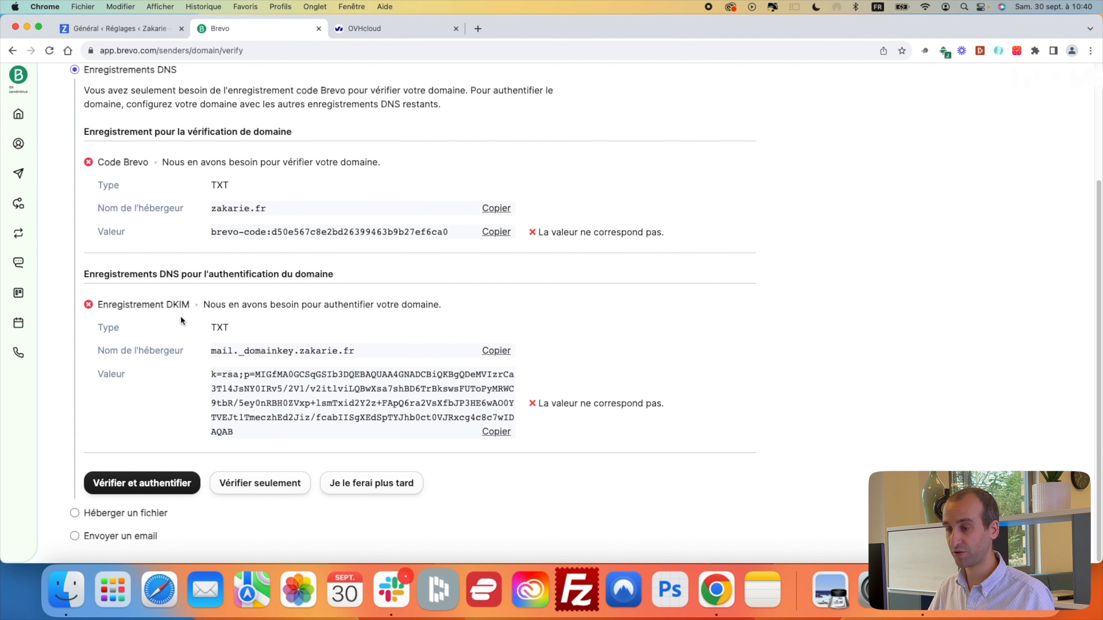
pyautogui.click(442, 27)
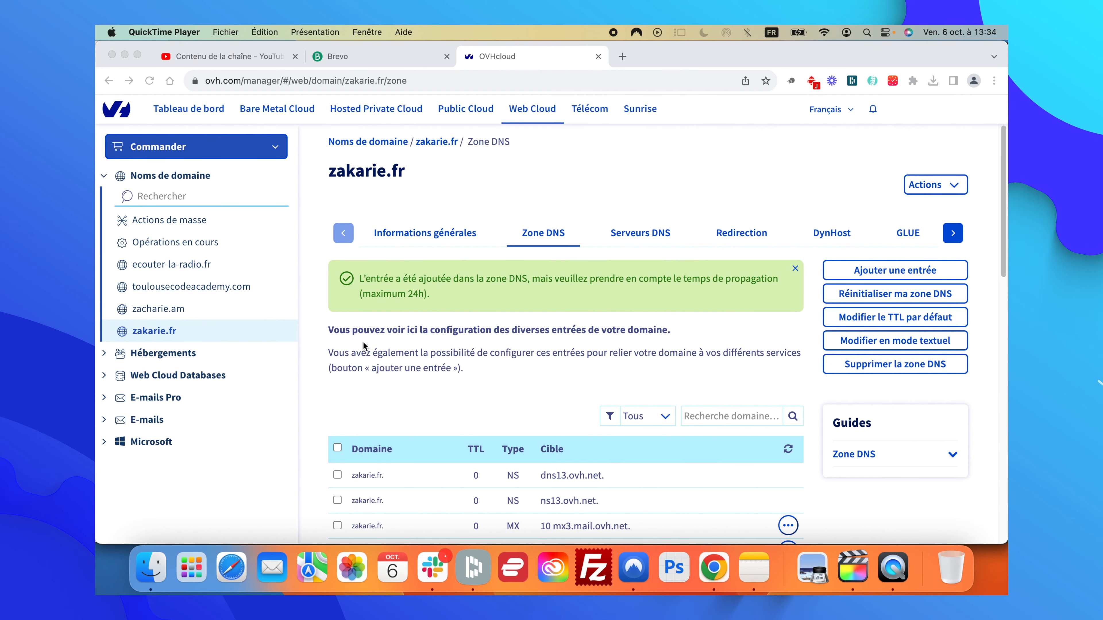
# - Start another TXT entry and set its subdomain to mail._domainkey, using the DKIM host name copied from Brevo without the .zakarie.fr ending
pyautogui.click(883, 273)
pyautogui.click(884, 273)
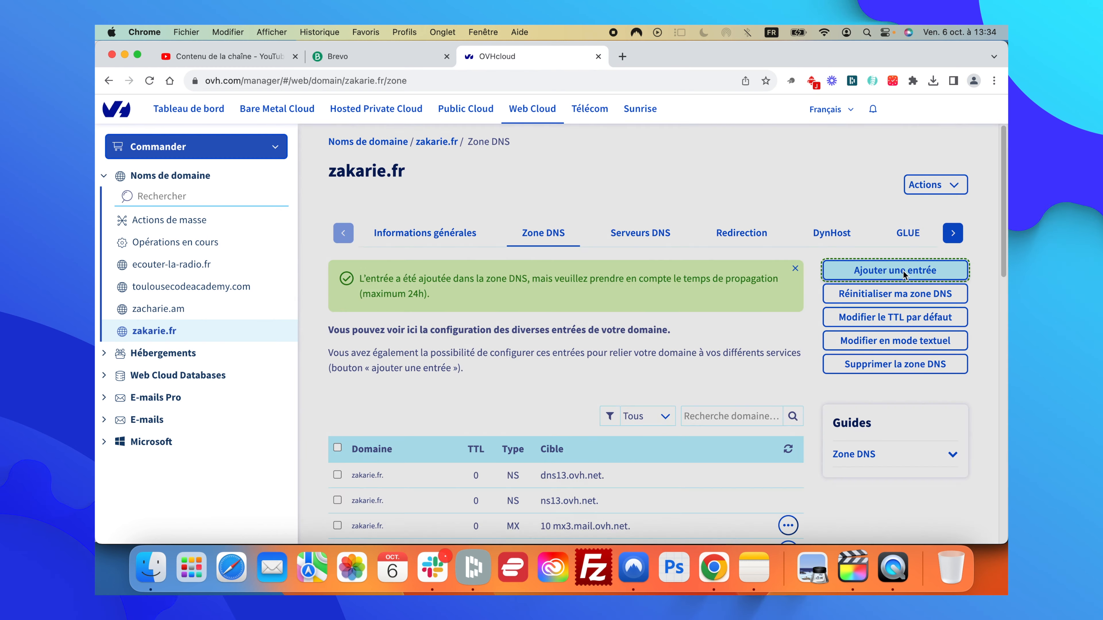
pyautogui.click(537, 343)
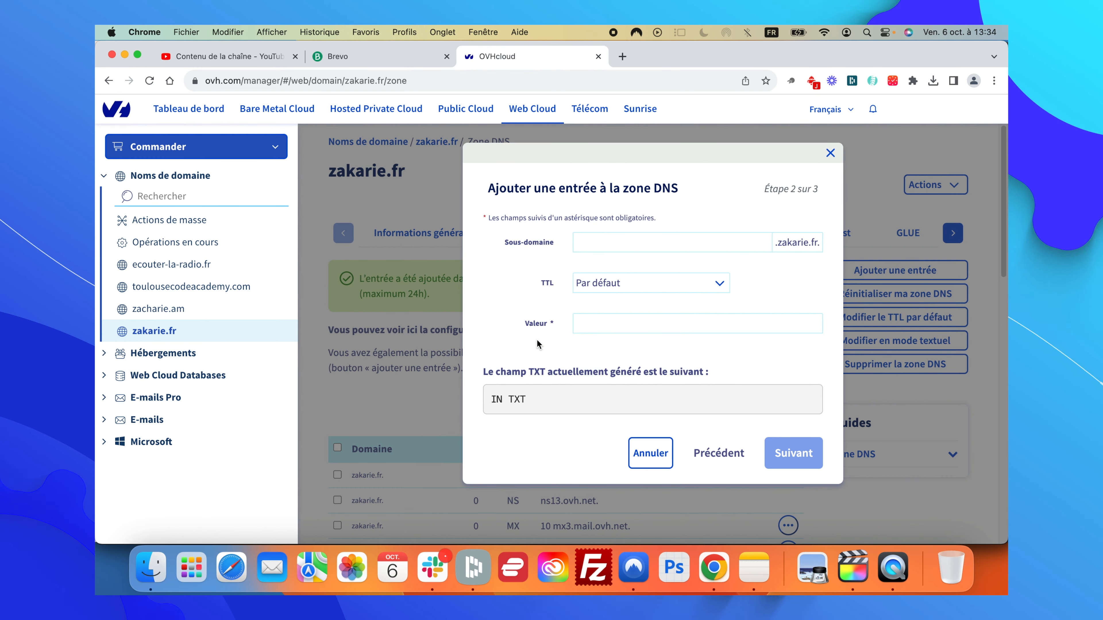
pyautogui.click(415, 61)
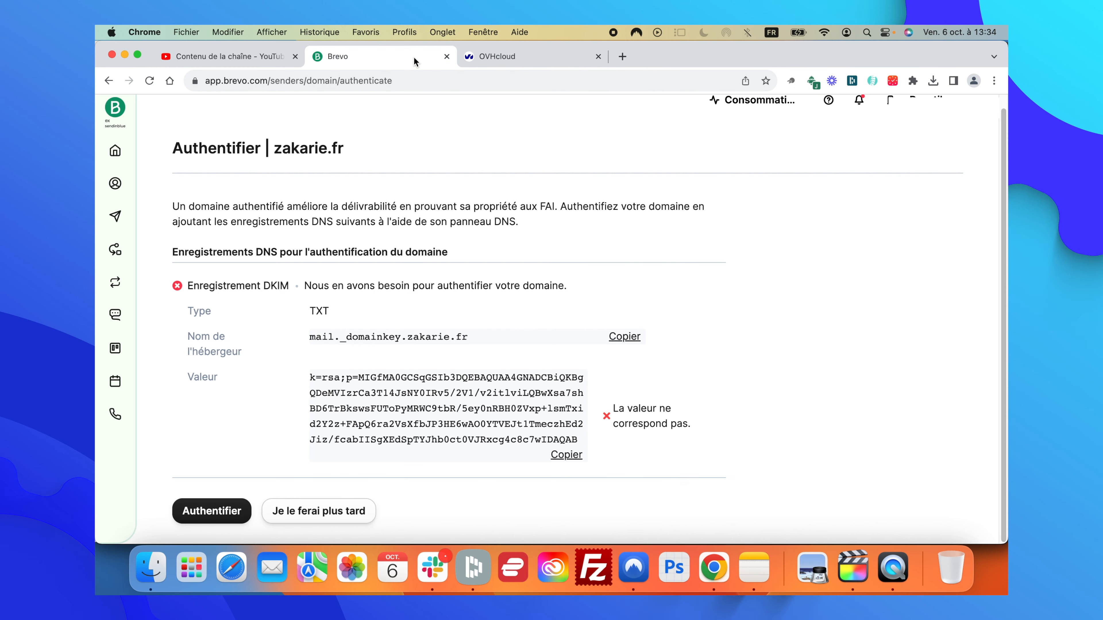
pyautogui.click(638, 339)
pyautogui.click(577, 62)
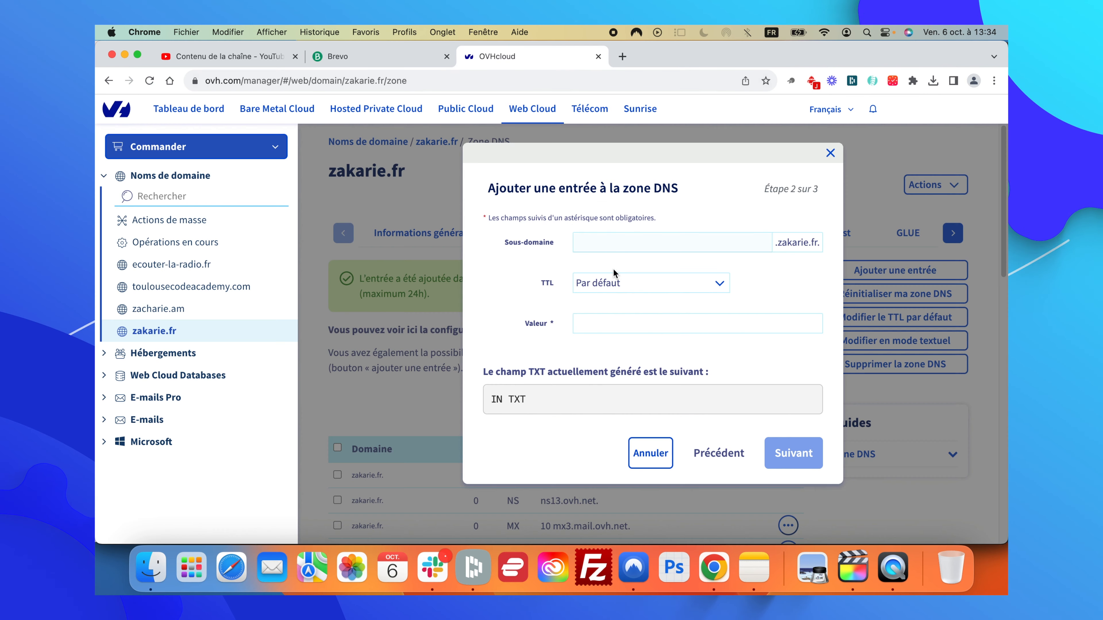
pyautogui.click(647, 243)
pyautogui.write('mail._domainkey.zakarie.fr')
pyautogui.moveTo(651, 243); pyautogui.dragTo(695, 242)
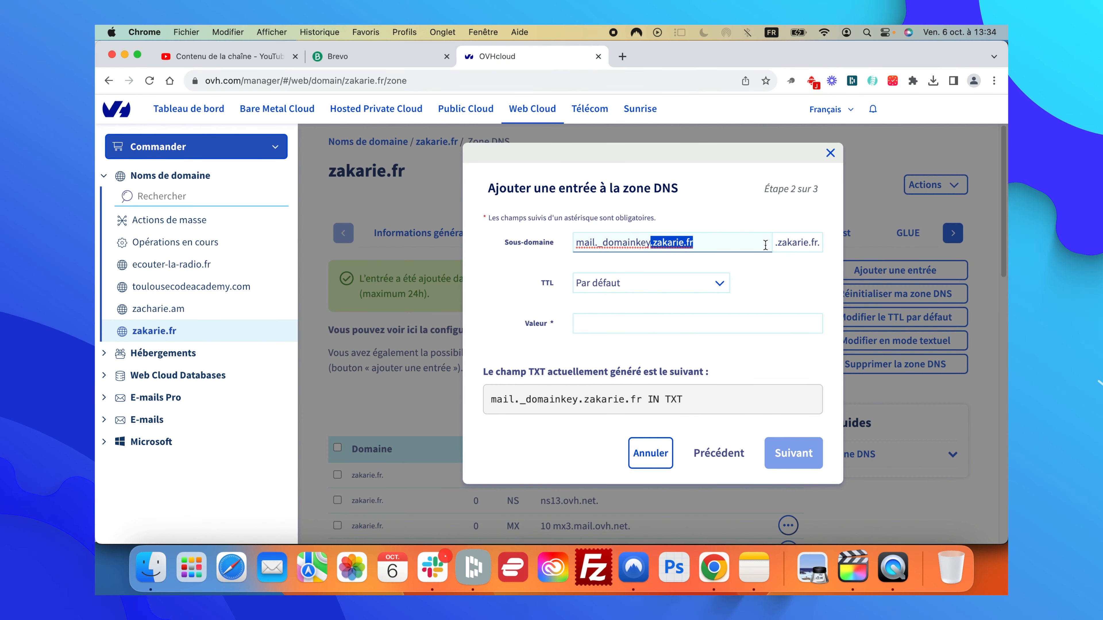
pyautogui.press('BackSpace')
# - Copy the DKIM value from Brevo, paste it as the TXT entry's value and validate the entry in OVHcloud
pyautogui.click(397, 61)
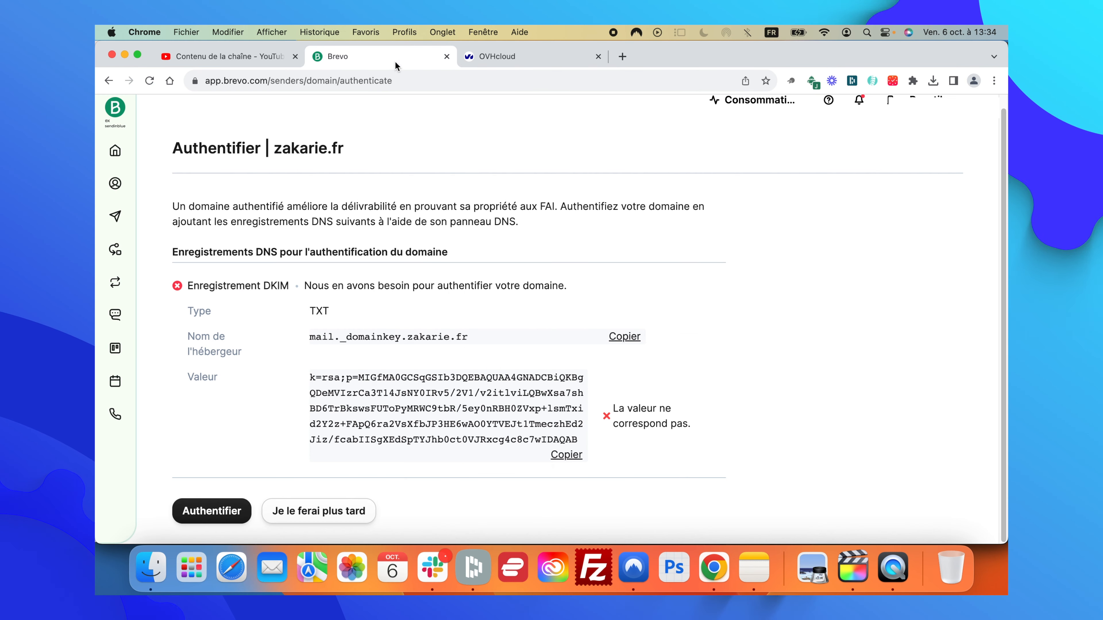
pyautogui.click(509, 412)
pyautogui.click(554, 62)
pyautogui.click(688, 323)
pyautogui.write('k=rsa;p=MIGfMA0GCSqGSIb3DQEBAQUAA4GNADCBiQKBgQDeMVIzrCa3T14JsNY0IRv5/2V1/v2itlviLQBwXsa7shBD6TrBkswsFUToPyMRWC9tbR/5ey0nRBH0ZVxp+lsmTxid2Y2z+FAPQ6ra2VsXfbJP3HE6wAO0YTVEJt1TmeczhEd2Jiz/fcabIISgXEdSpTYJhb0ct0VJRxcg4c8c7wIDAQAB')
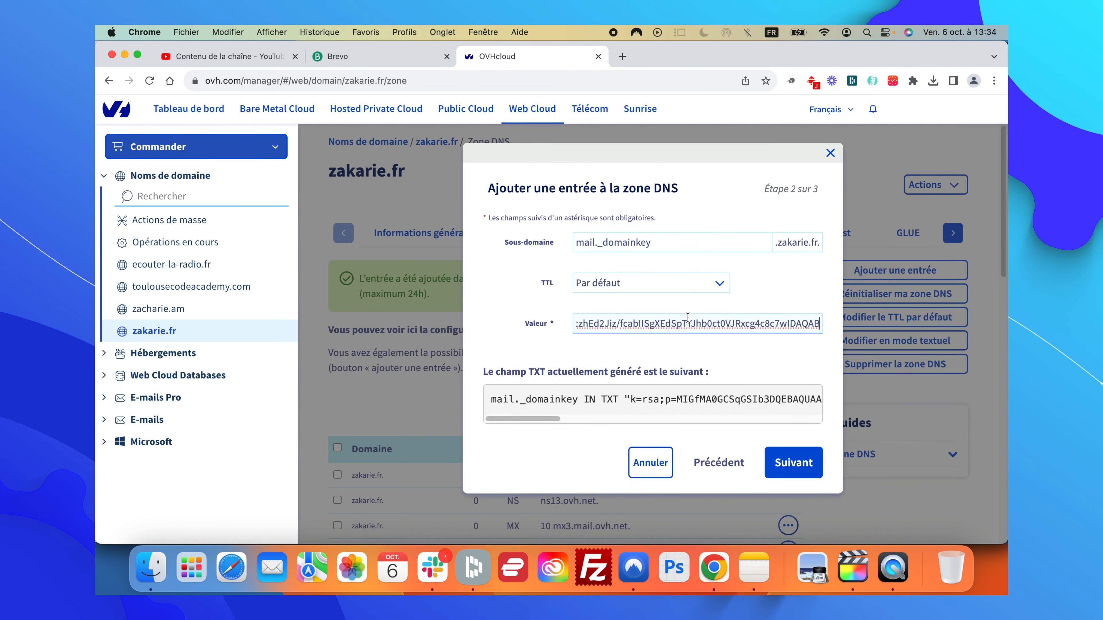
pyautogui.click(795, 460)
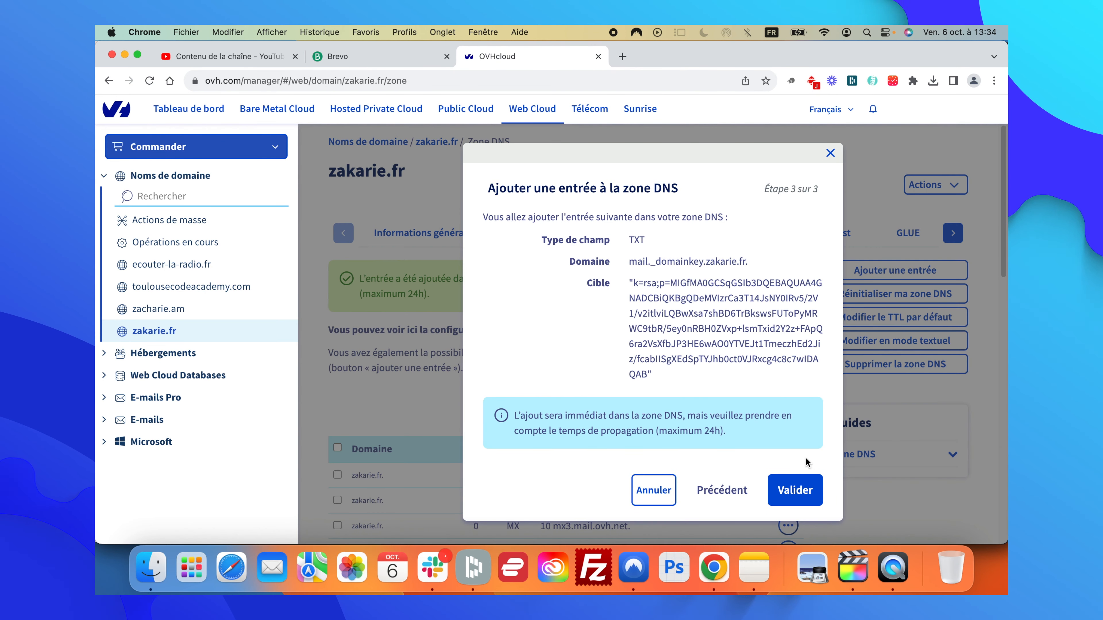
pyautogui.click(801, 489)
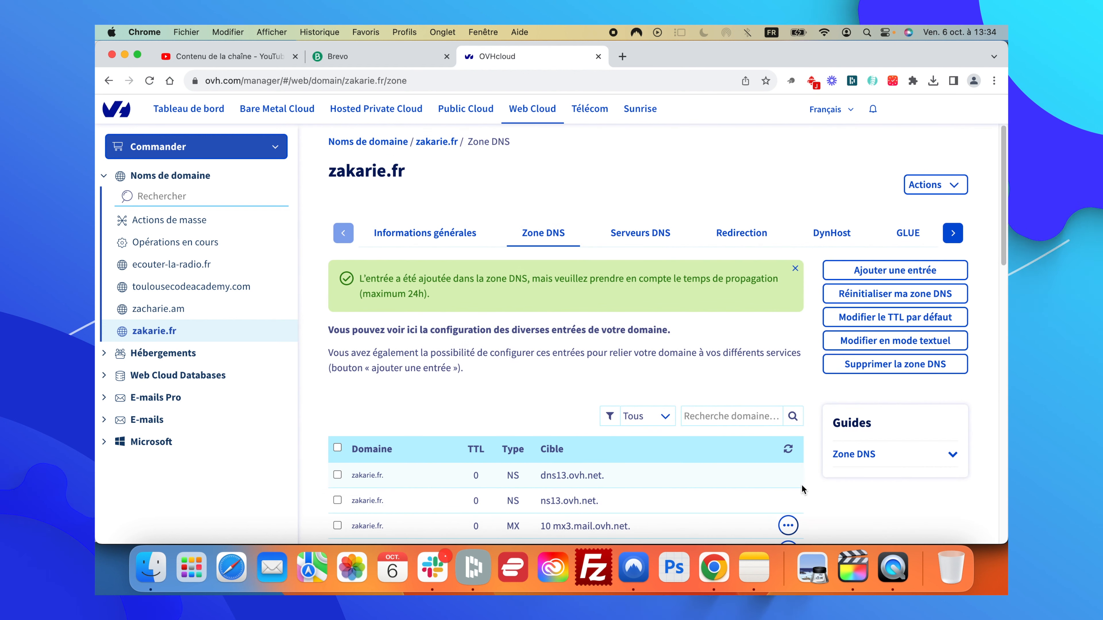
# - Switch back to Brevo and launch the authentication of the zakarie.fr domain
pyautogui.click(392, 66)
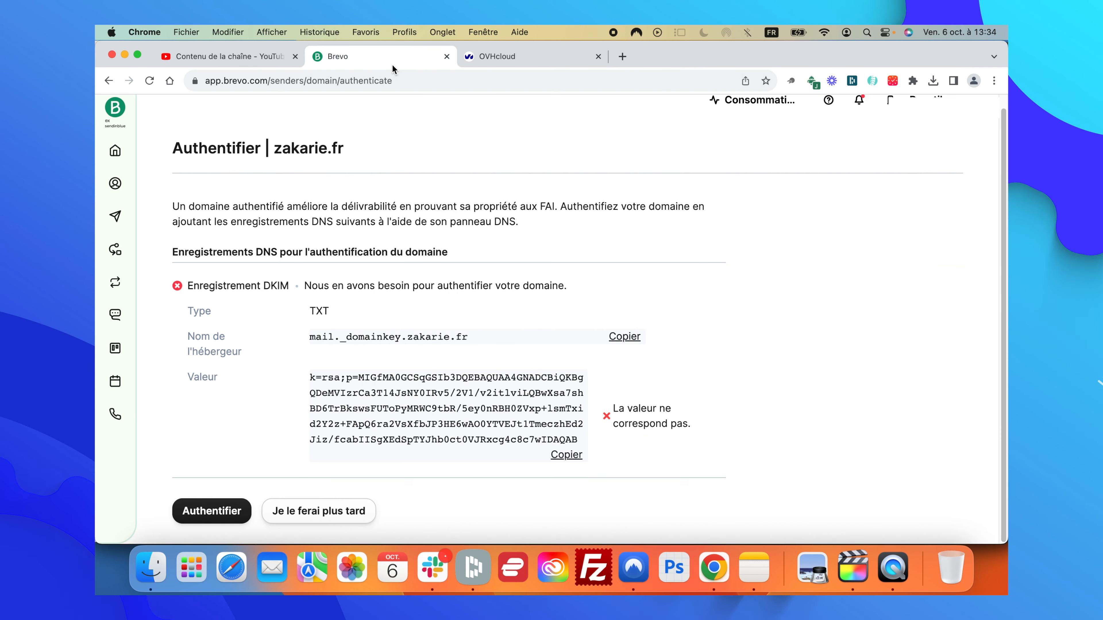
pyautogui.click(213, 511)
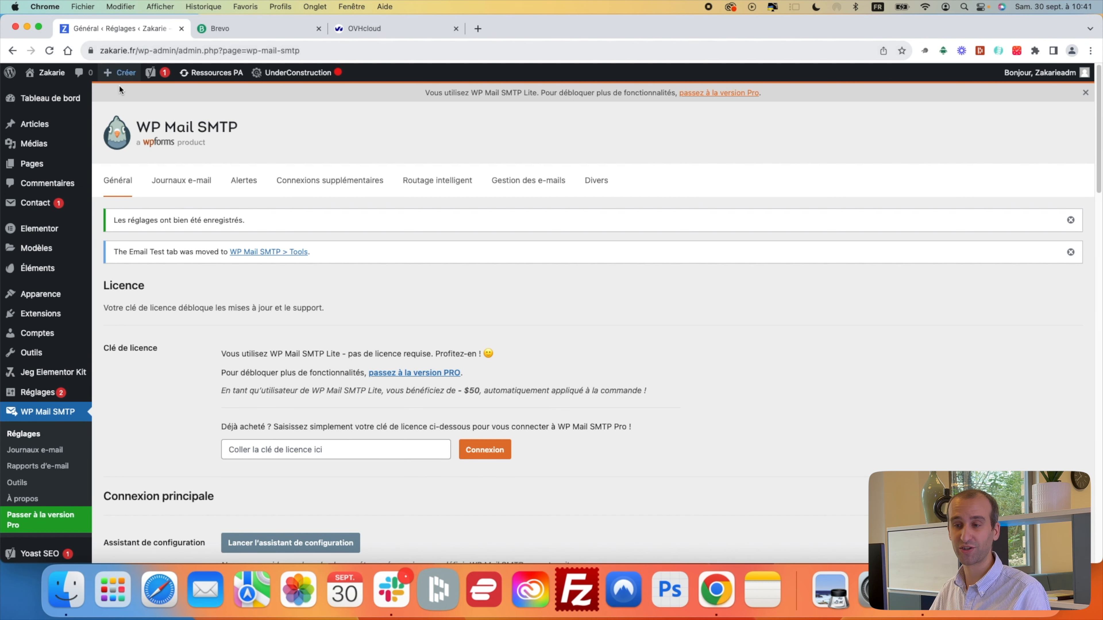
# - In the WordPress admin, open the contact form "Formulaire page d'accueil" and show its e-mail settings
pyautogui.moveTo(85, 208)
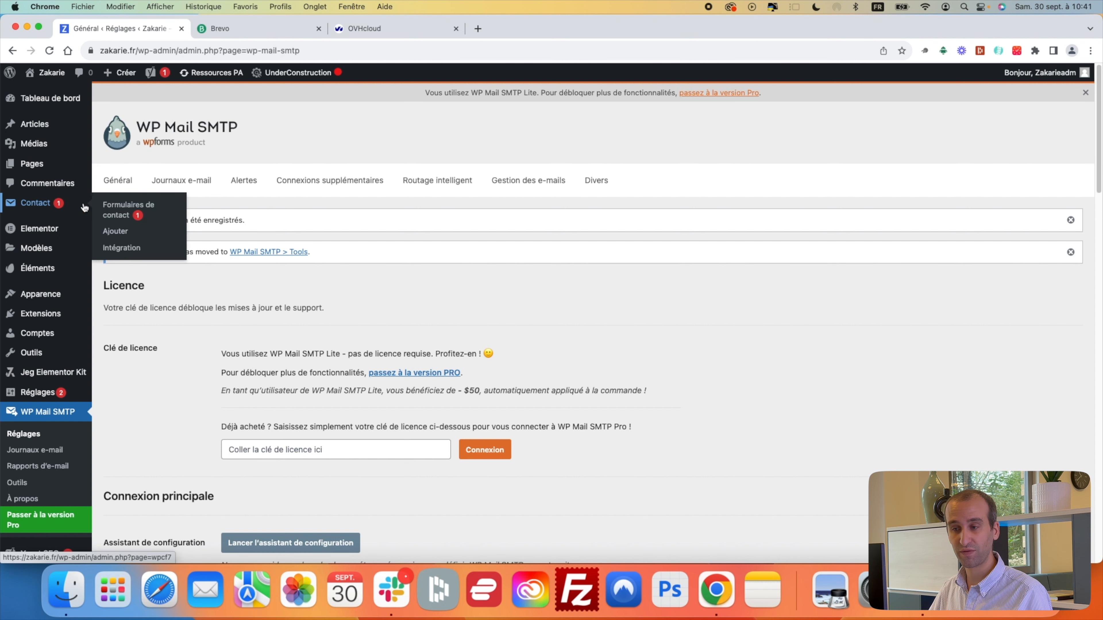
pyautogui.click(124, 210)
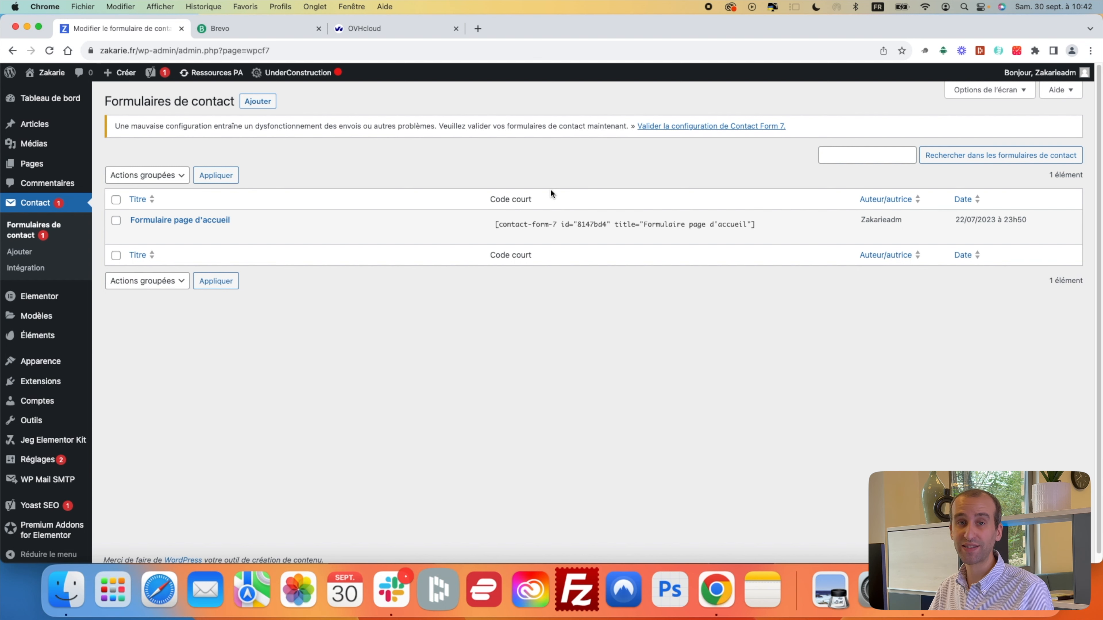
pyautogui.click(147, 234)
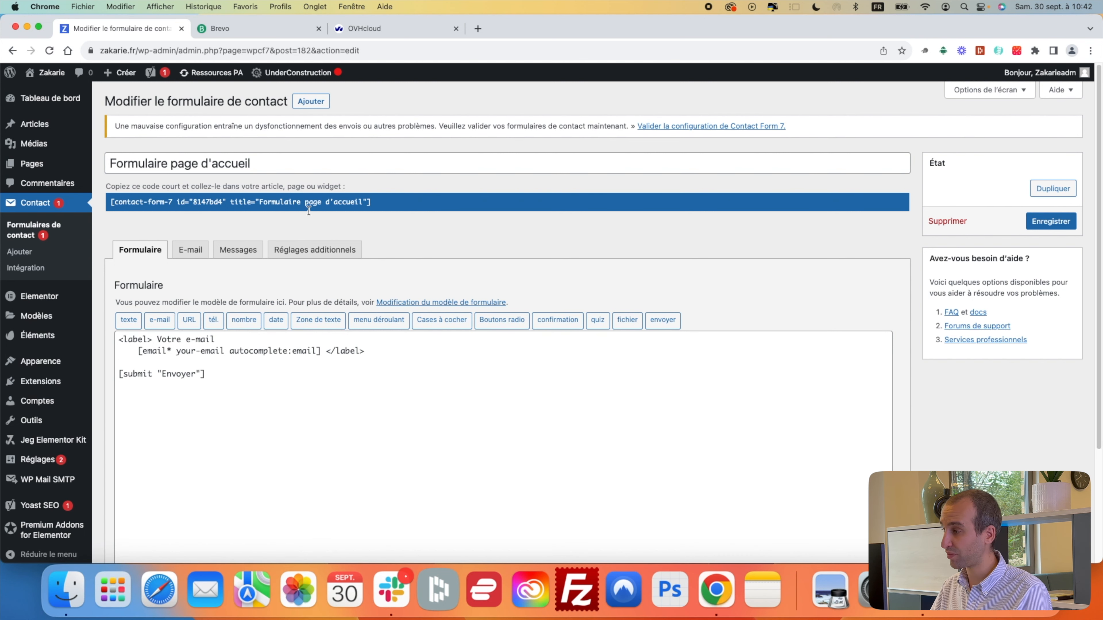
pyautogui.click(190, 249)
# - Examine the form's sender address and the rest of its e-mail template, including the additional headers and message body
pyautogui.scroll(-3, 294, 385)
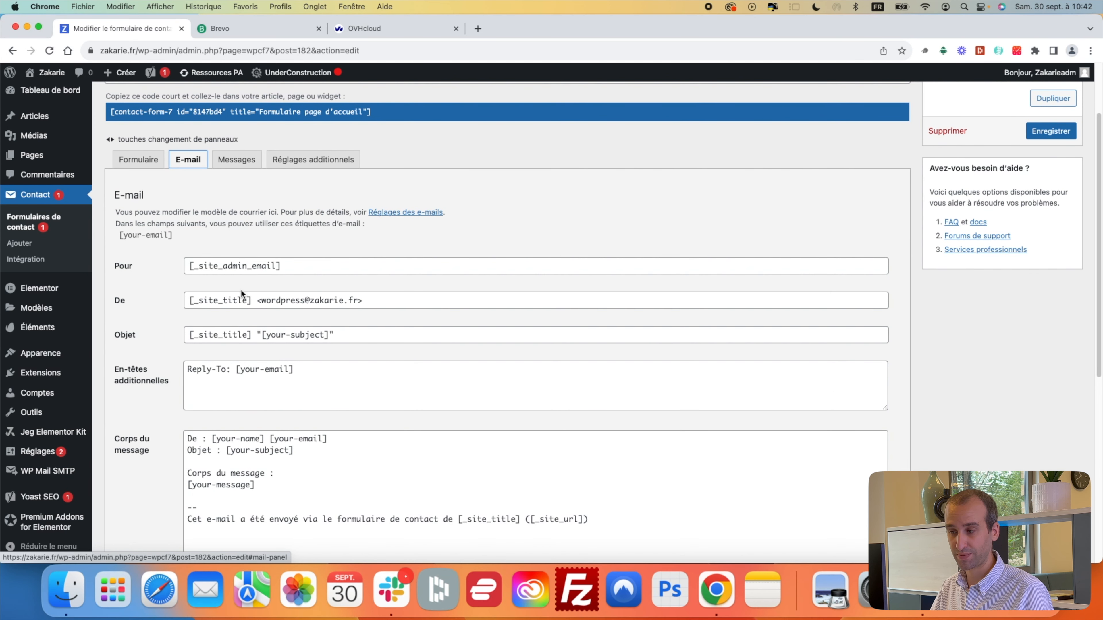
pyautogui.moveTo(261, 304); pyautogui.dragTo(309, 307)
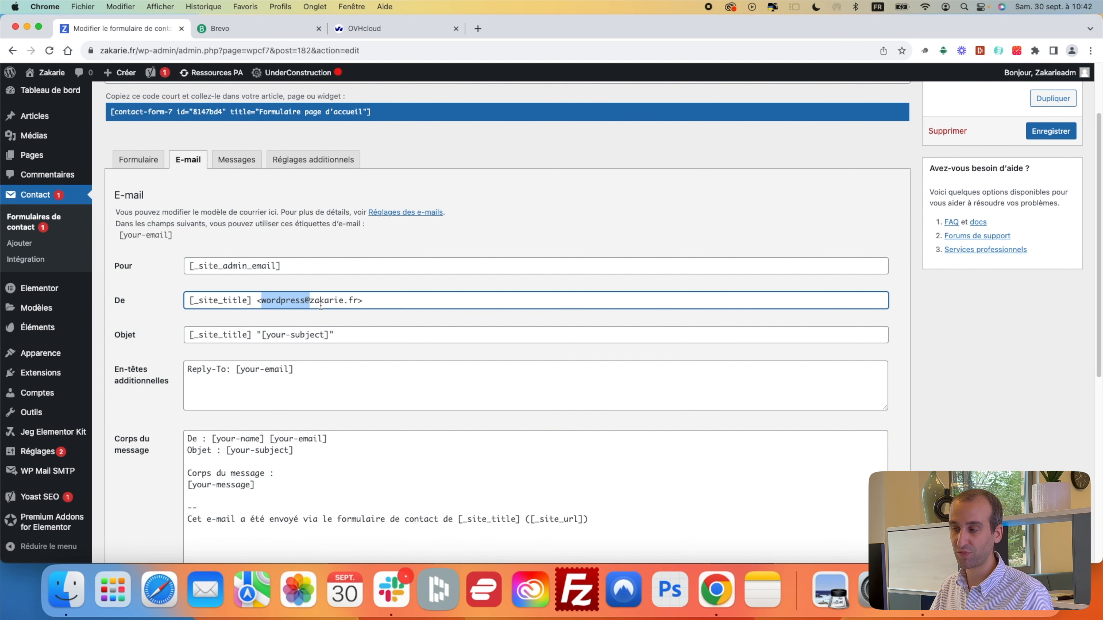
pyautogui.click(339, 304)
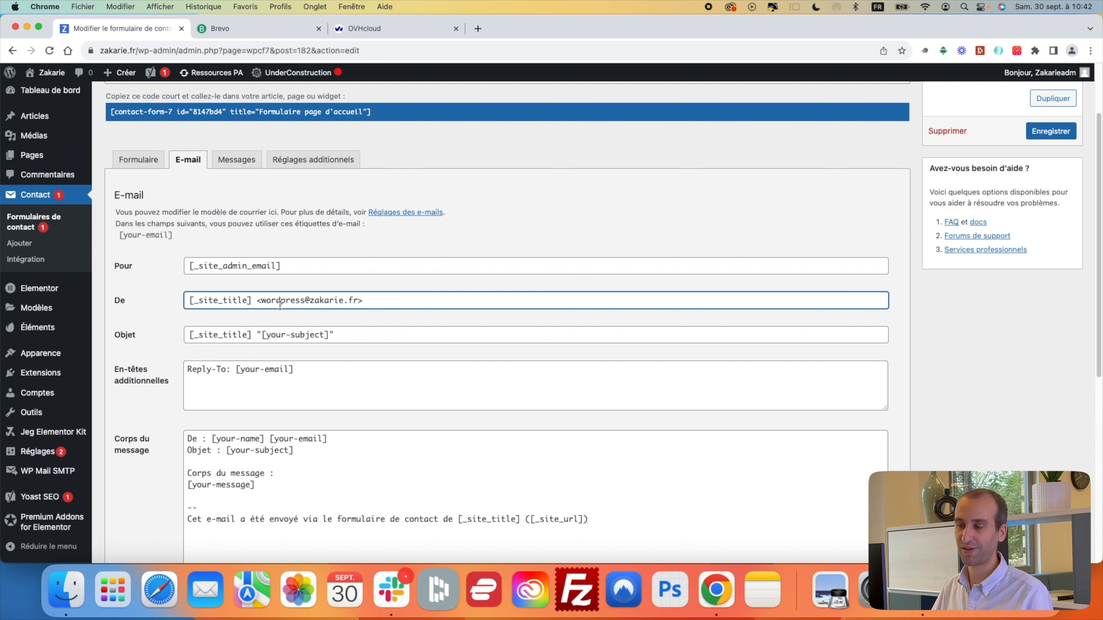
pyautogui.scroll(-5, 287, 302)
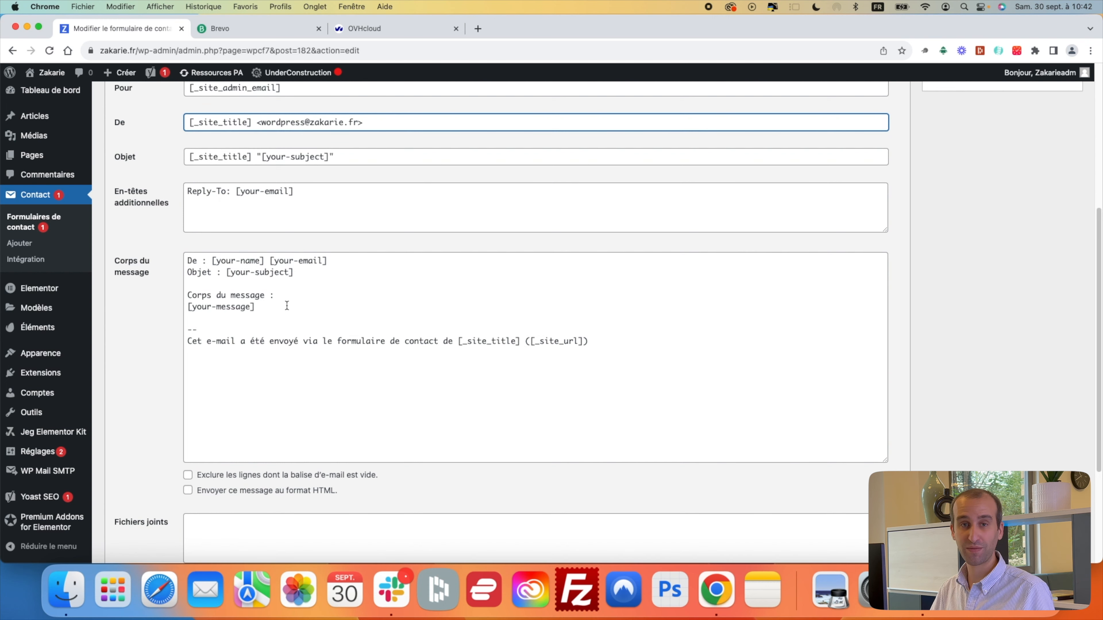
pyautogui.scroll(-1, 287, 306)
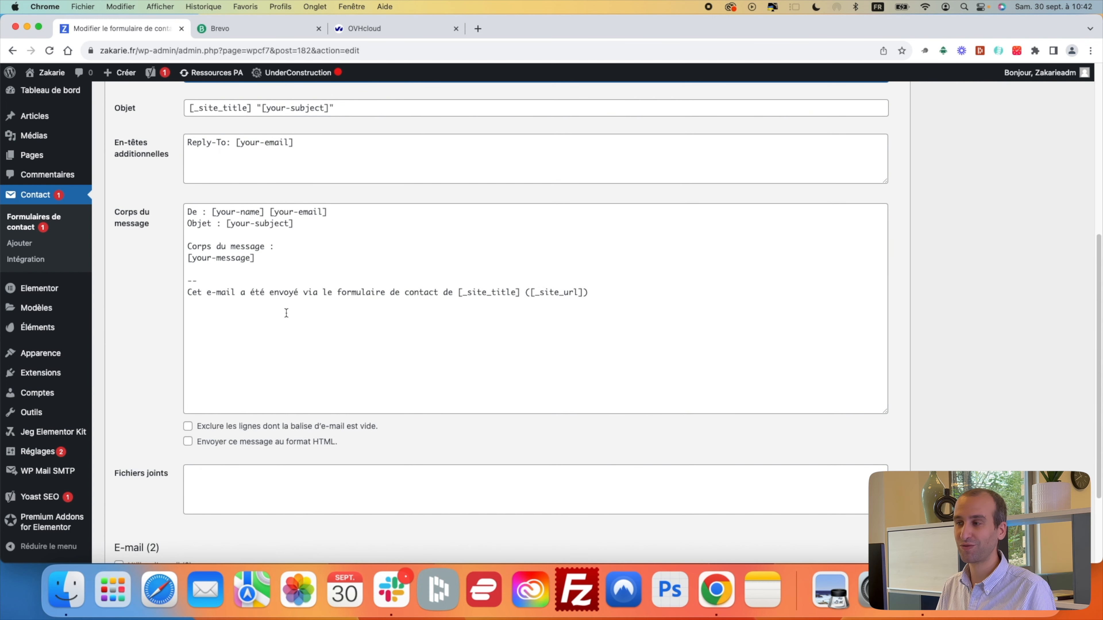